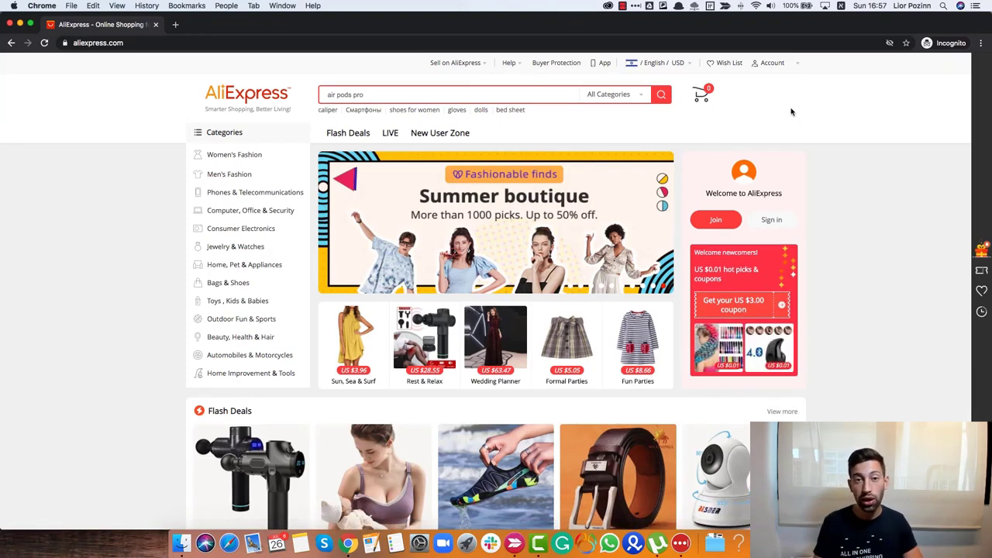
- Search the web for 10minutesmail in a new tab and open 10 Minute Mail for a disposable address
key(super+t)
text(10)
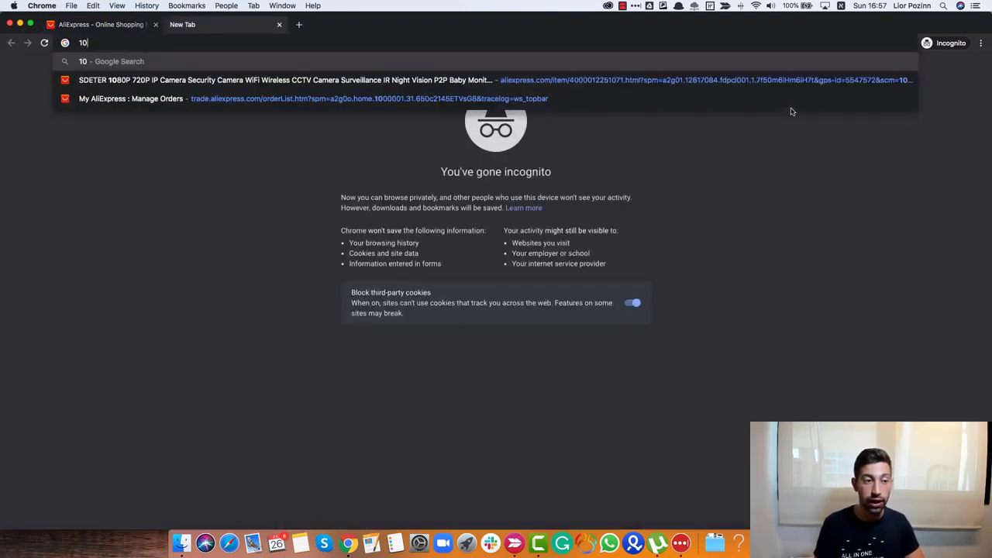
text(min)
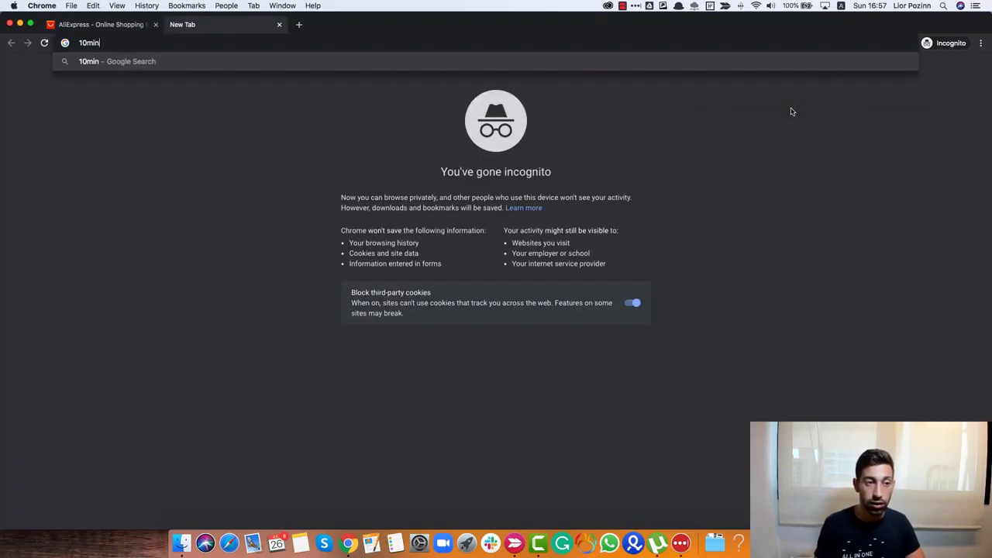
text(utesmail)
key(Return)
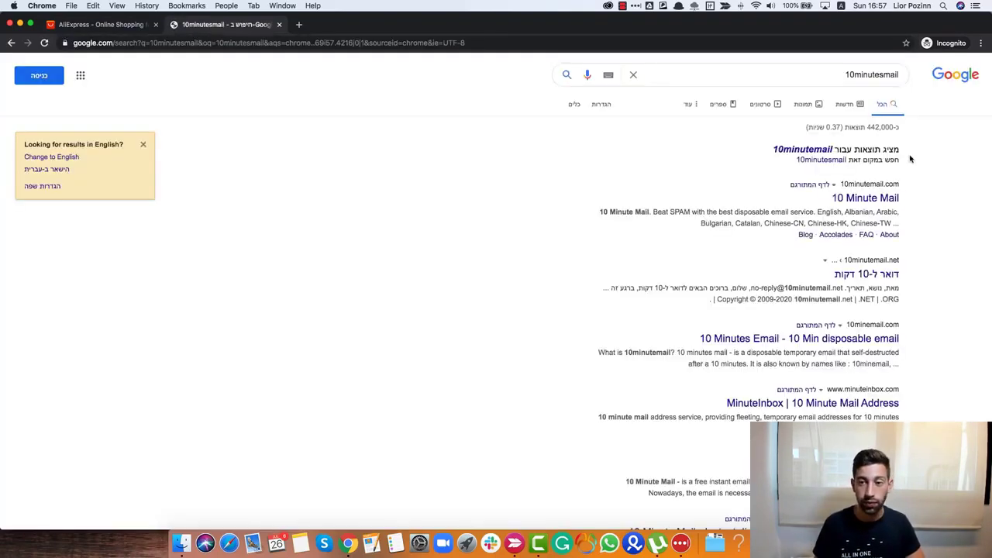
click(867, 199)
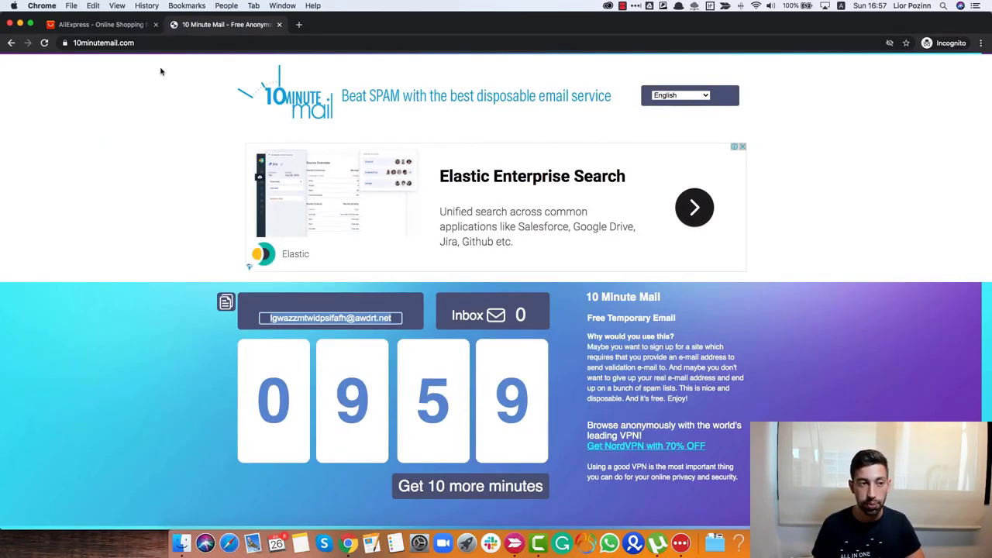
- Create an AliExpress account using the pasted temporary e-mail and a password, passing the slide check
click(133, 28)
mouse_move(772, 63)
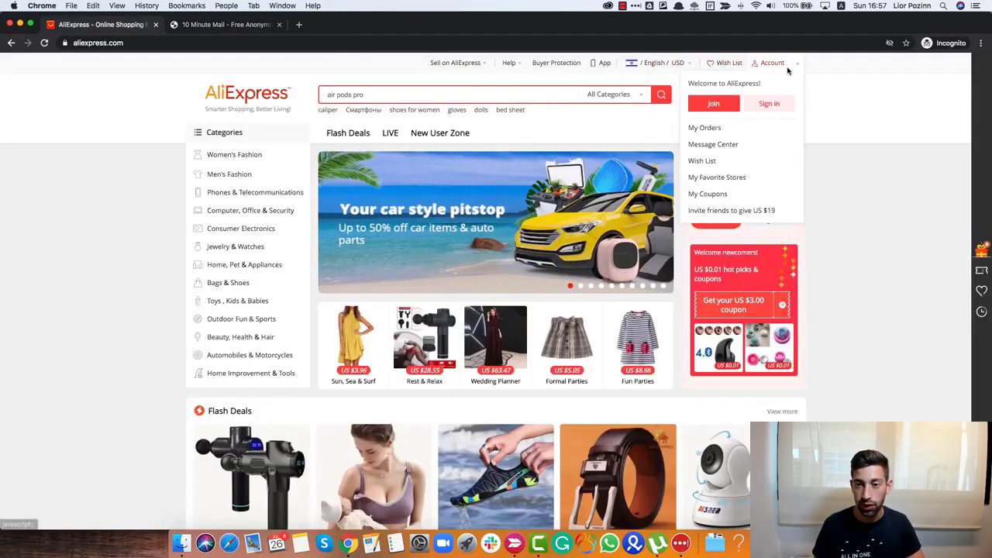
click(730, 105)
click(496, 205)
key(super+v)
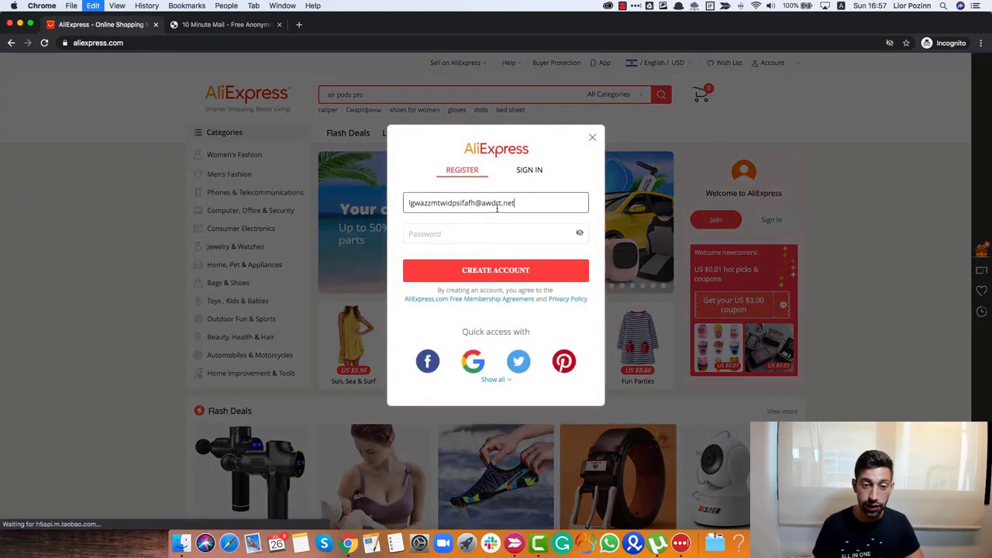
key(Tab)
text(•••••••)
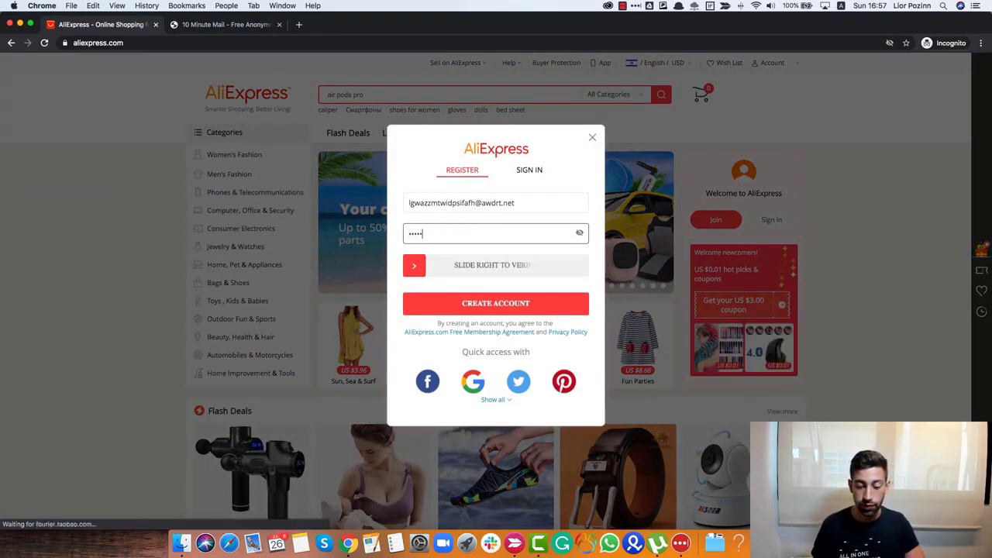
text(•)
drag(414, 265, 597, 266)
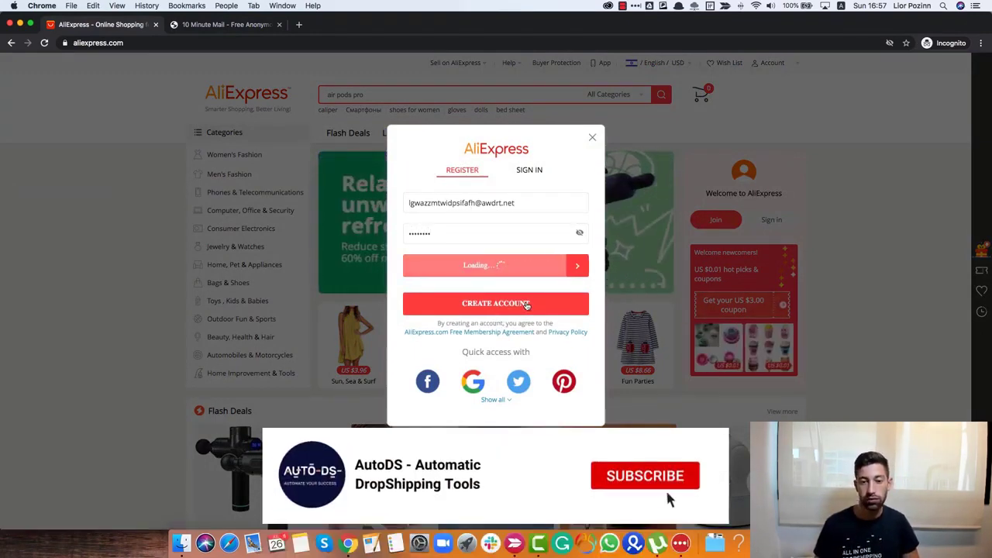
click(485, 311)
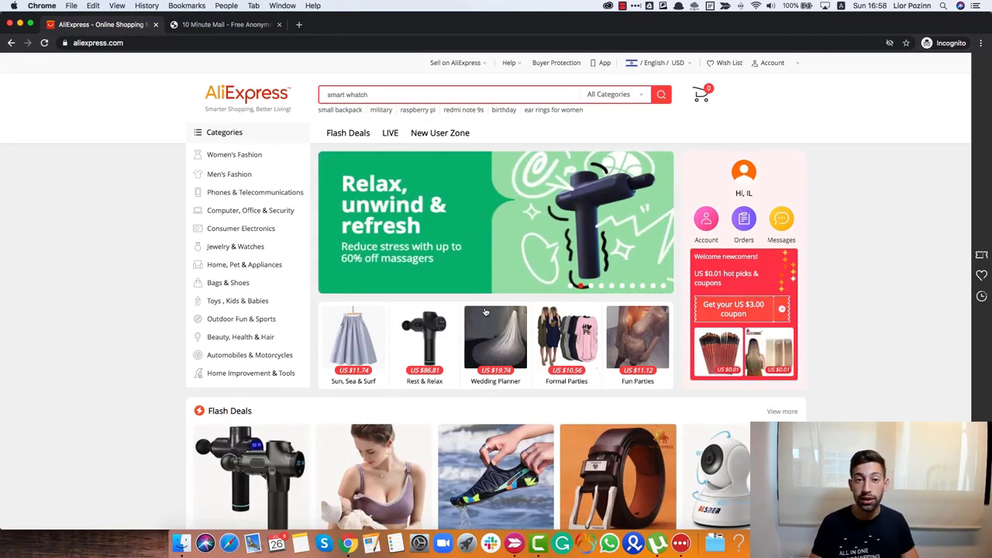
- Search 'aliexpress dropship center' in a new tab to reach the Dropshipper Center join page
key(cmd+t)
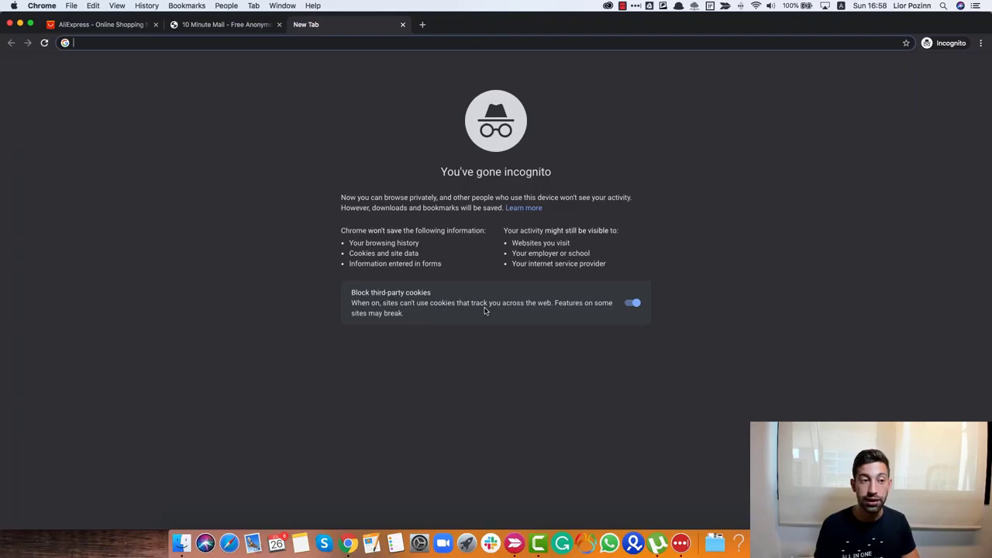
text(dro)
key(BackSpace)
key(BackSpace)
key(BackSpace)
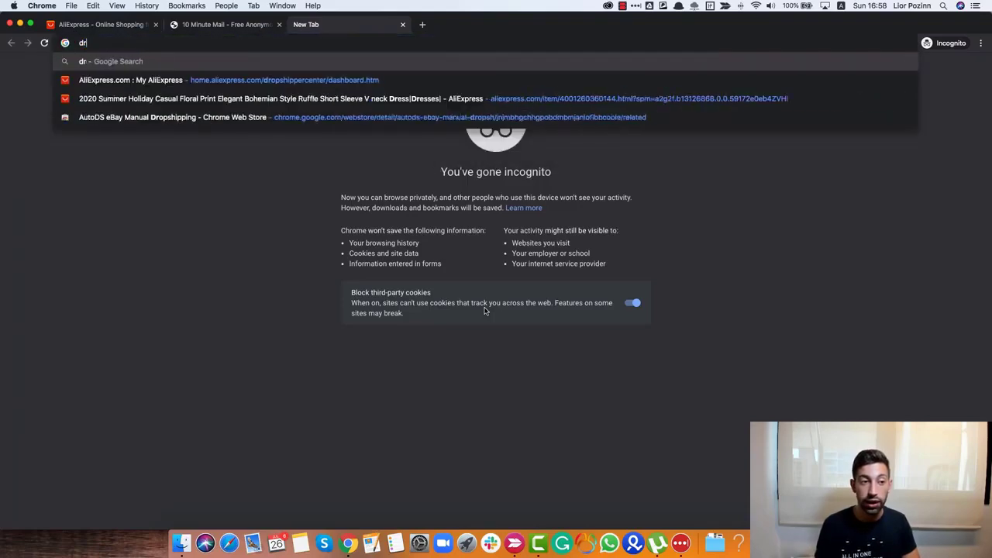
text(aliexpress )
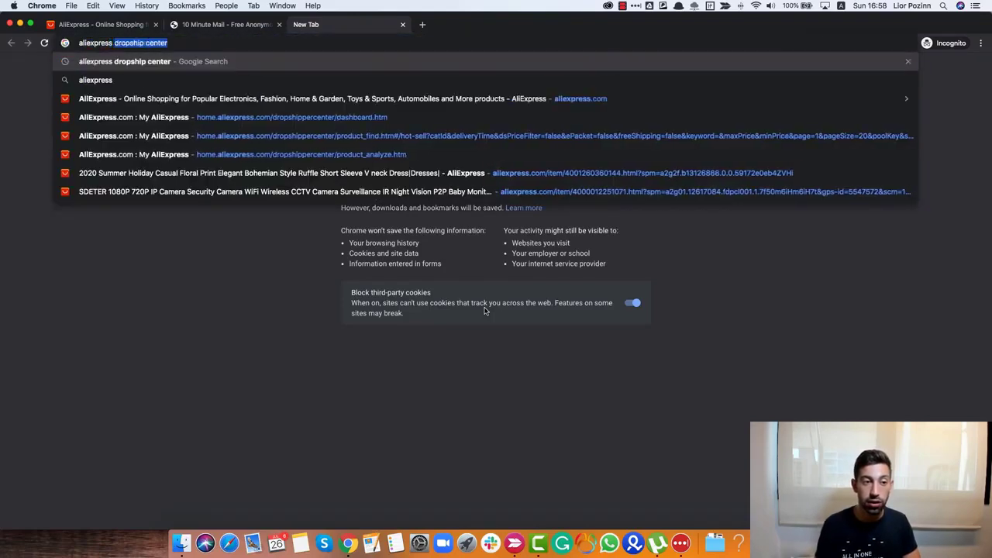
text(dropship center)
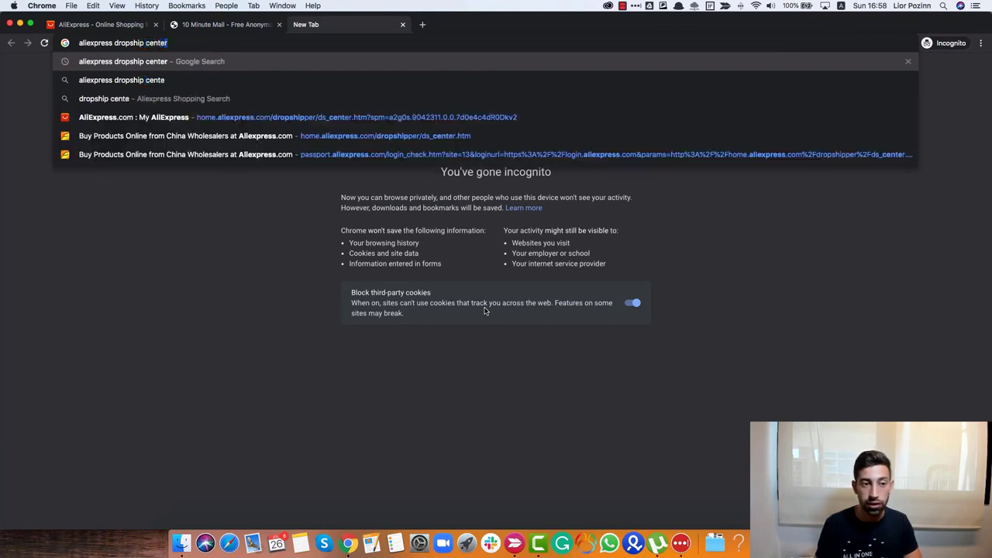
key(Return)
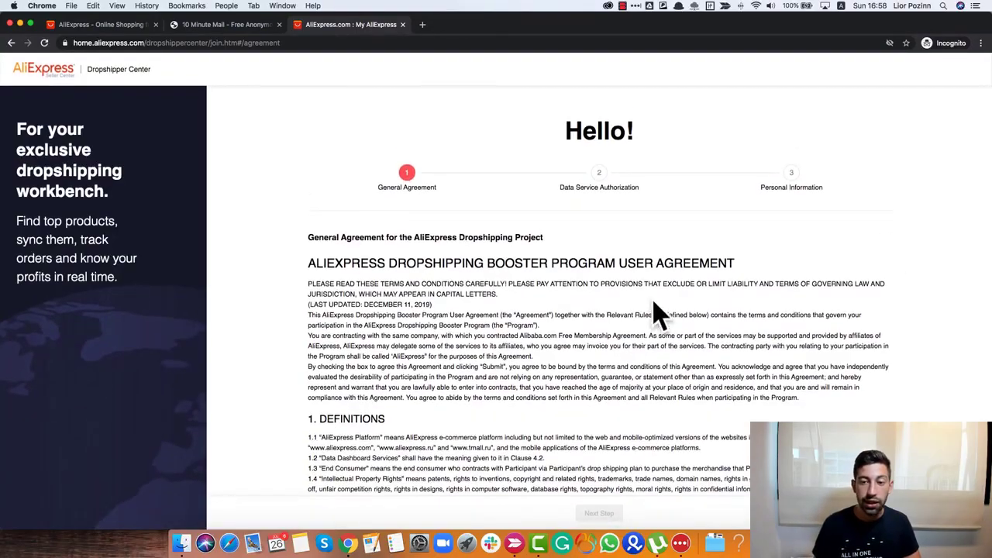
- Accept the General Agreement and the data service authorization terms to reach the personal information step
scroll(556, 336, down, 5)
scroll(556, 336, down, 15)
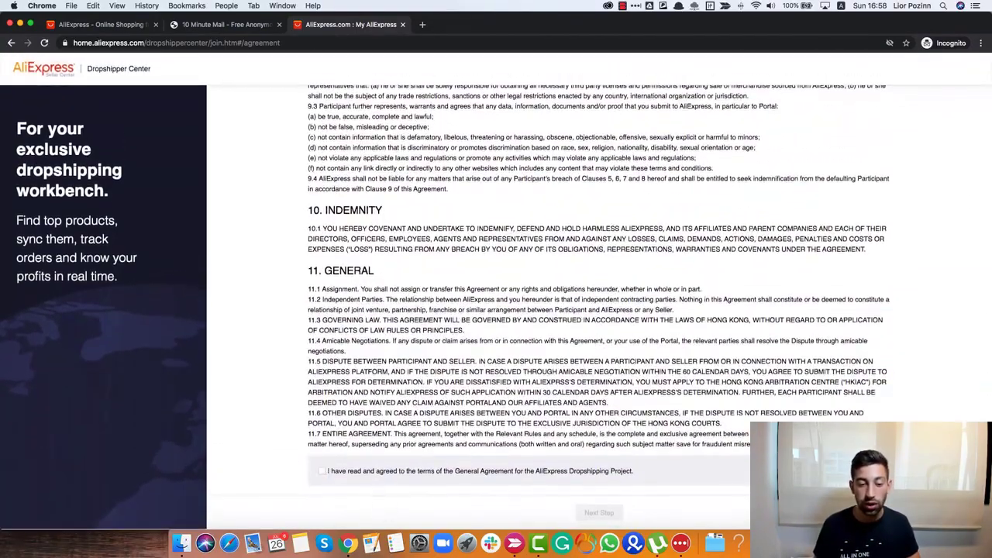
click(321, 471)
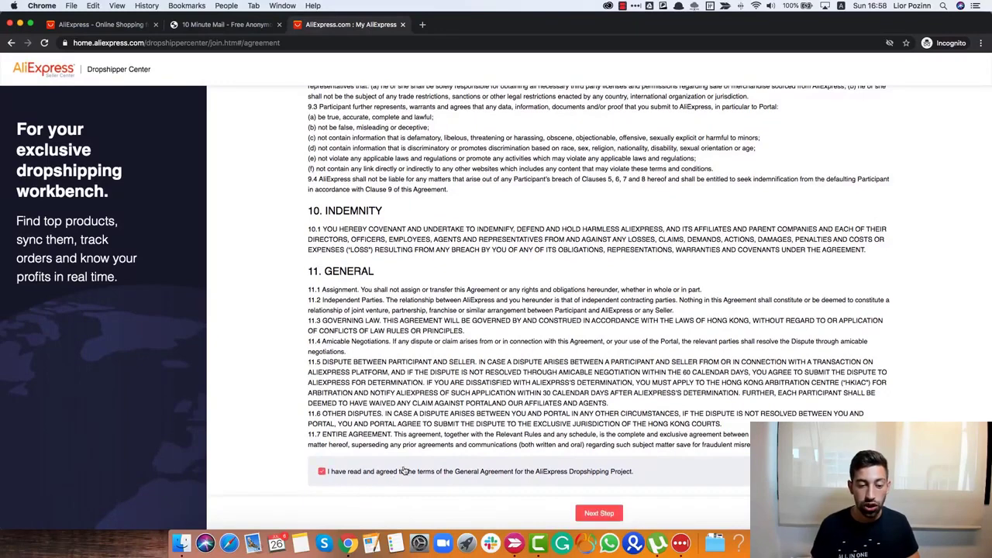
click(602, 514)
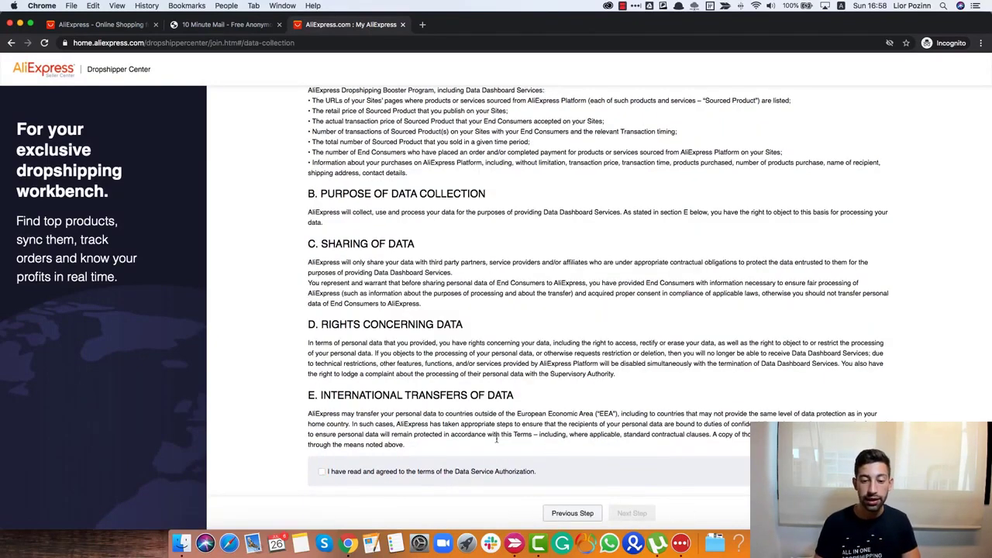
click(321, 471)
click(632, 513)
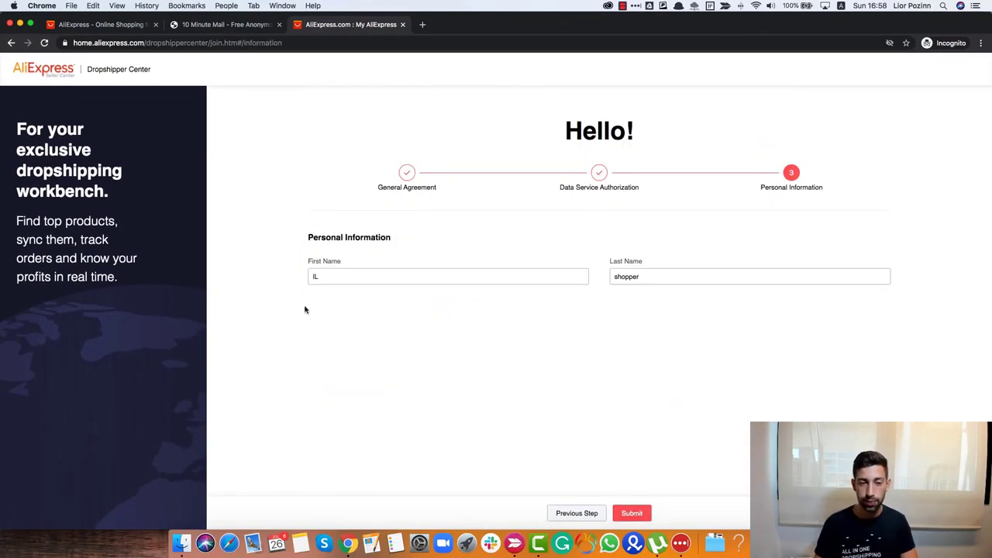
- Enter the user's first and last name, submit the registration and go to the Dropshipper Center
click(348, 275)
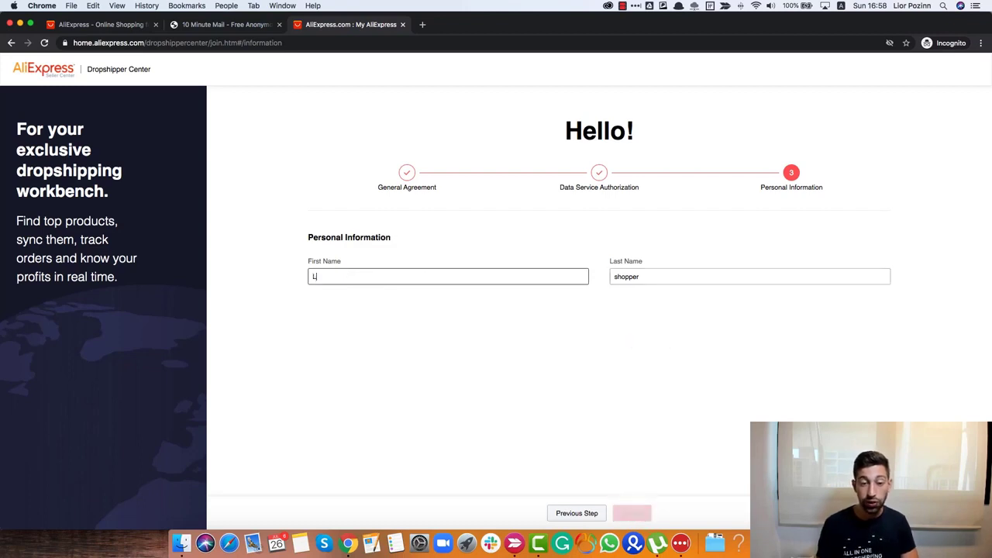
key(Tab)
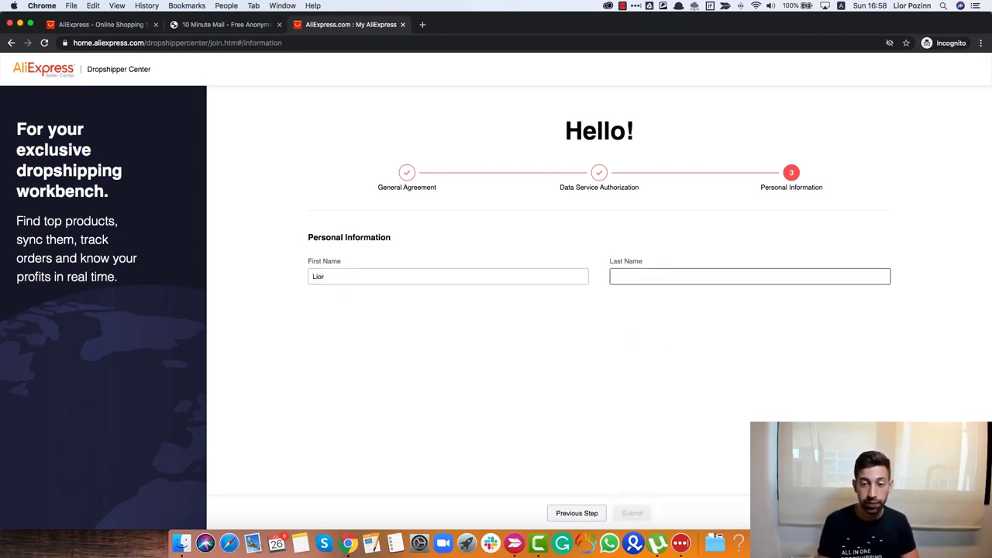
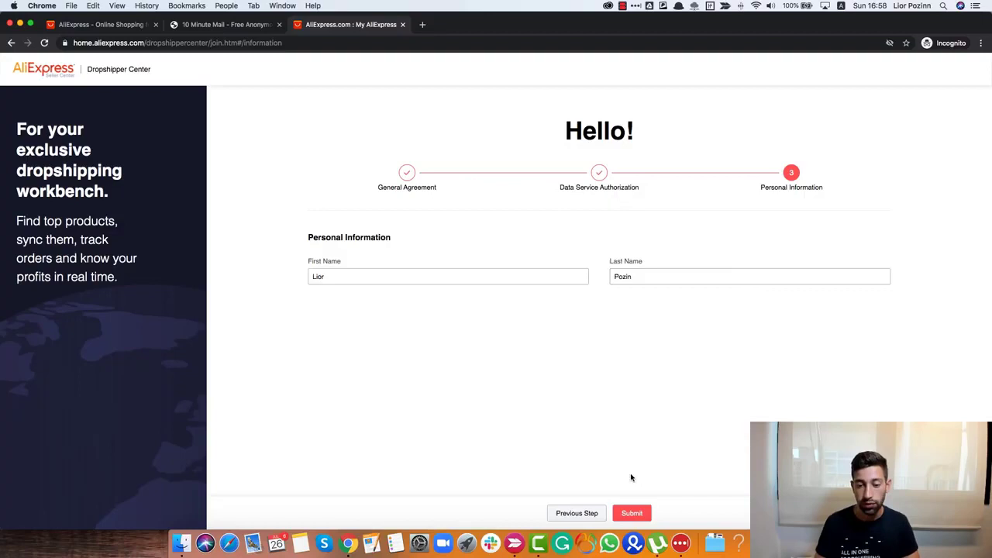
click(632, 513)
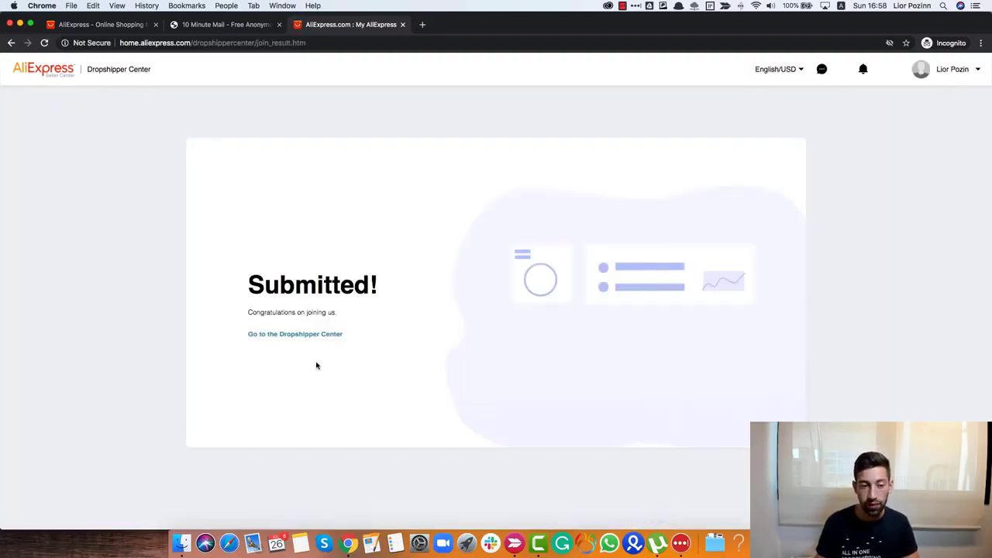
click(298, 335)
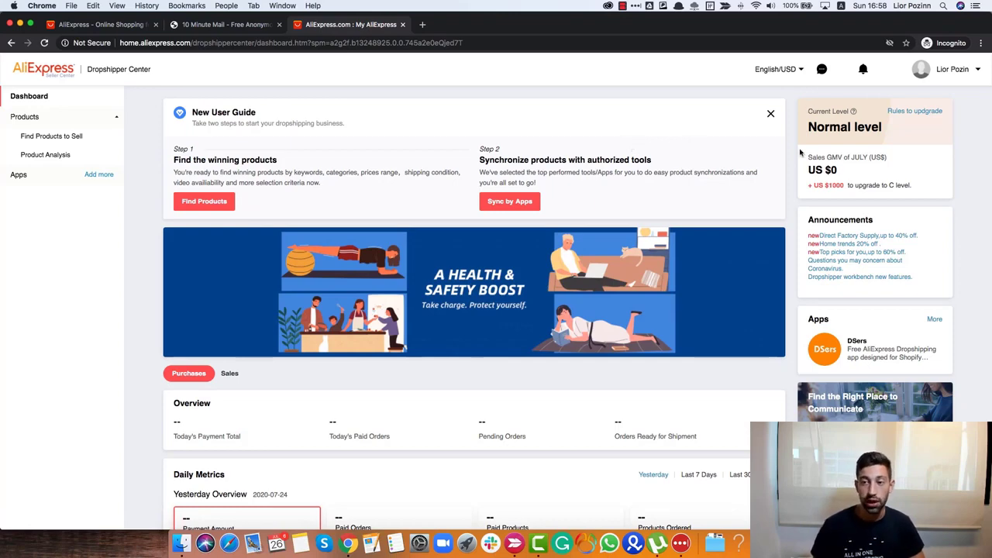
- Load aliexpress.com in a new tab, view My Orders, then go to the Dropshipping Center
key(ctrl+t)
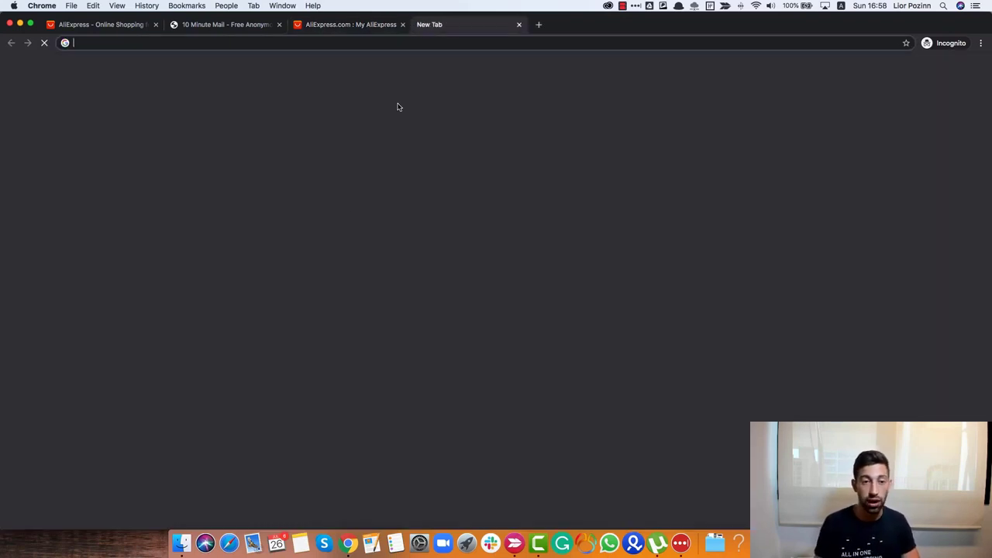
text(aliexpress.com)
key(Return)
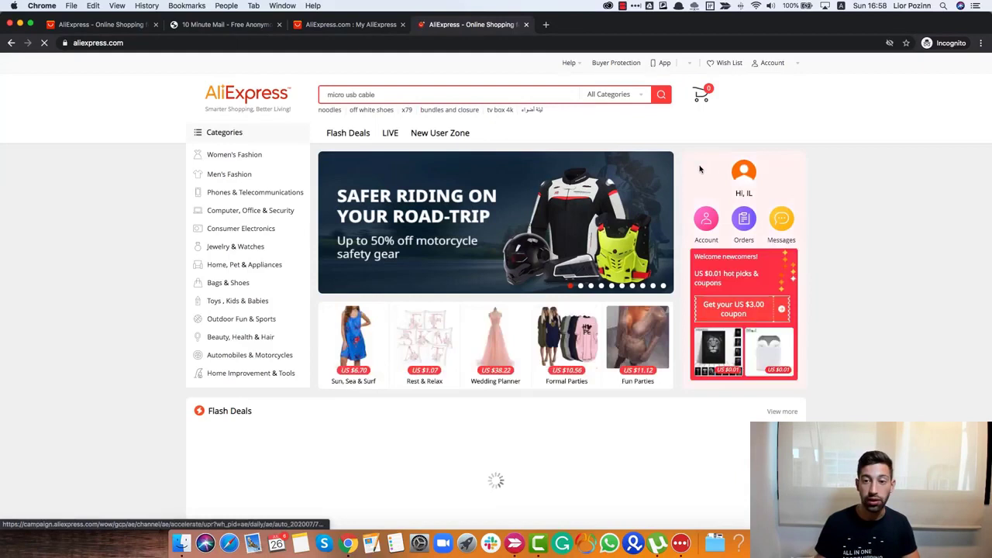
mouse_move(773, 64)
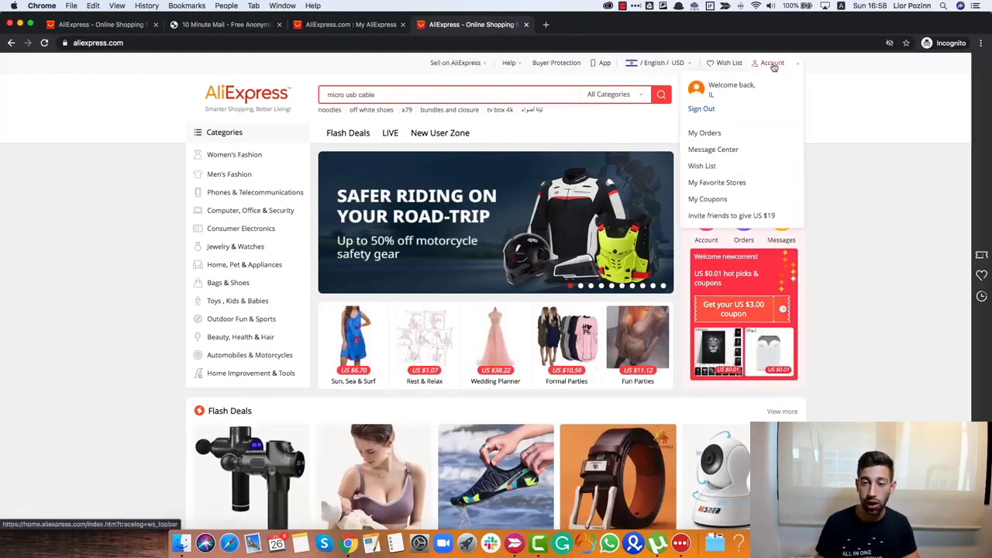
click(723, 134)
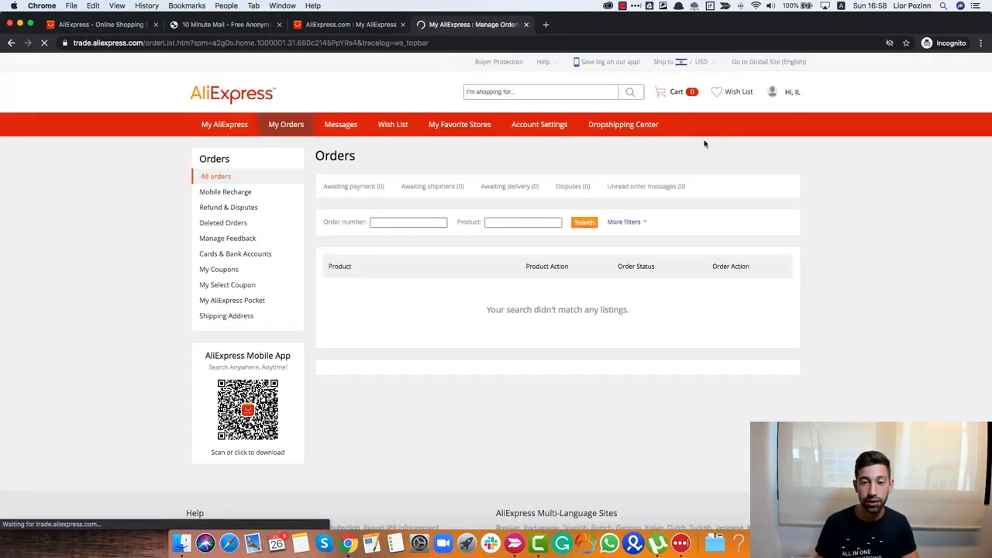
click(612, 133)
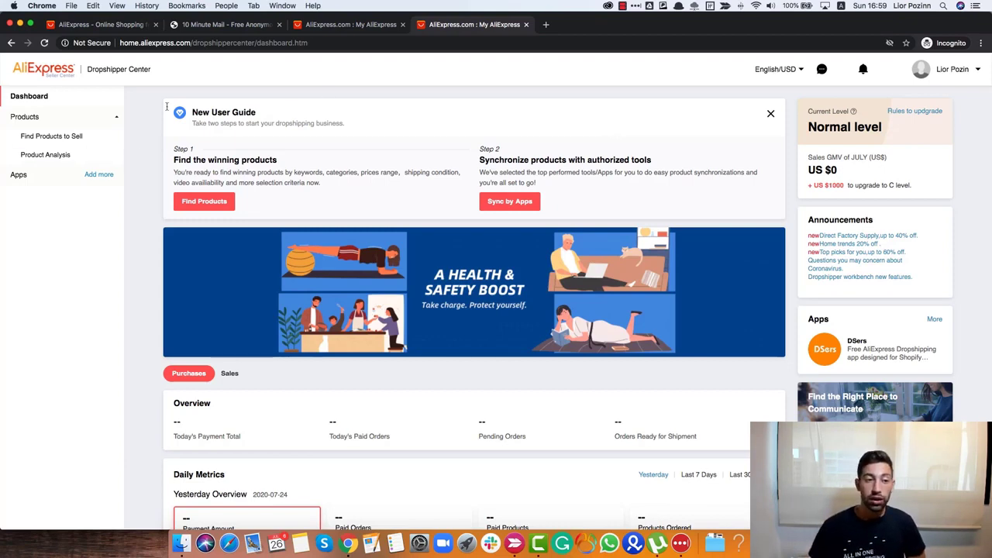
- Open Find Products to Sell and expand Sports & Entertainment in the Product Category list
click(70, 140)
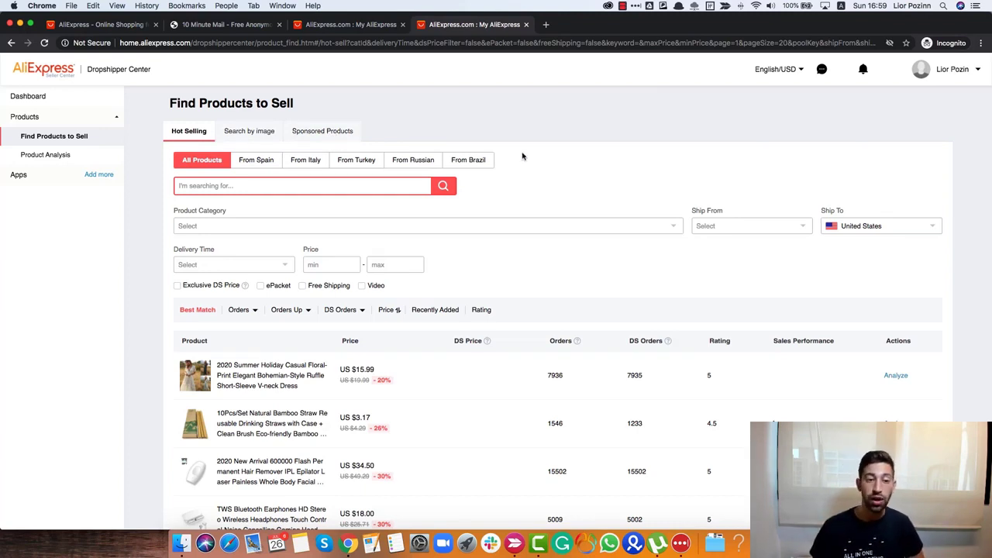
scroll(427, 200, down, 1)
click(282, 199)
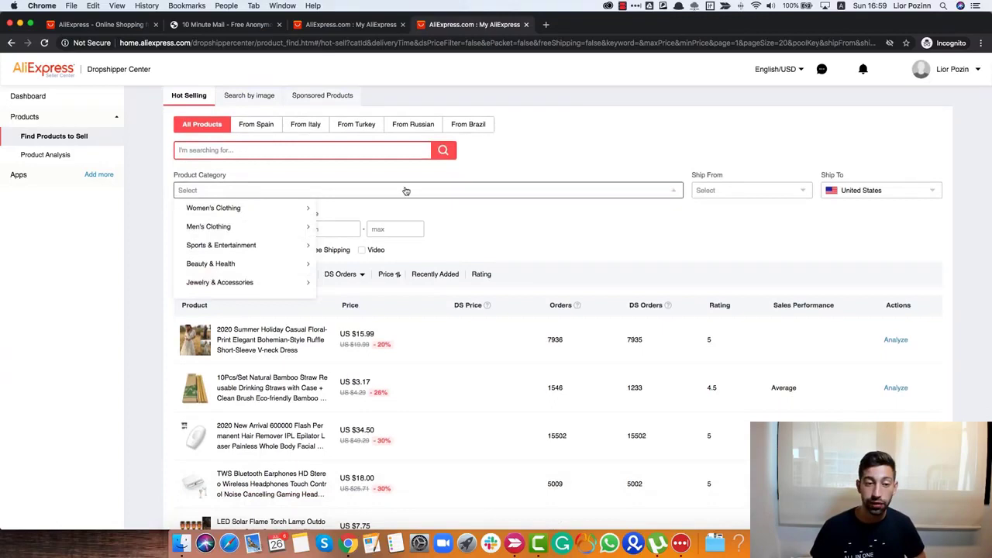
click(267, 248)
- Browse the remaining categories and submenus, then close the list without choosing a category
scroll(267, 248, down, 3)
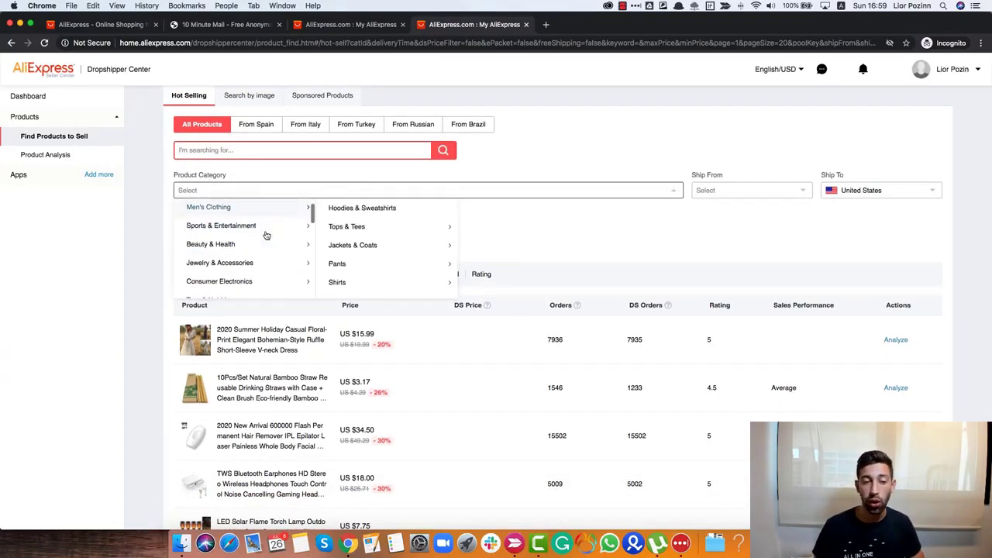
scroll(276, 236, down, 5)
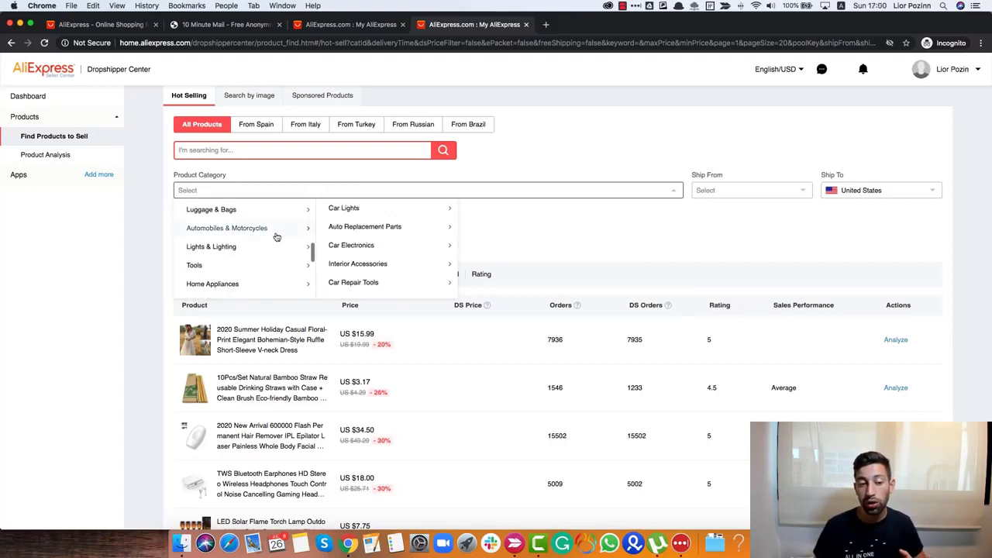
scroll(277, 235, down, 2)
scroll(281, 236, down, 1)
scroll(283, 236, down, 2)
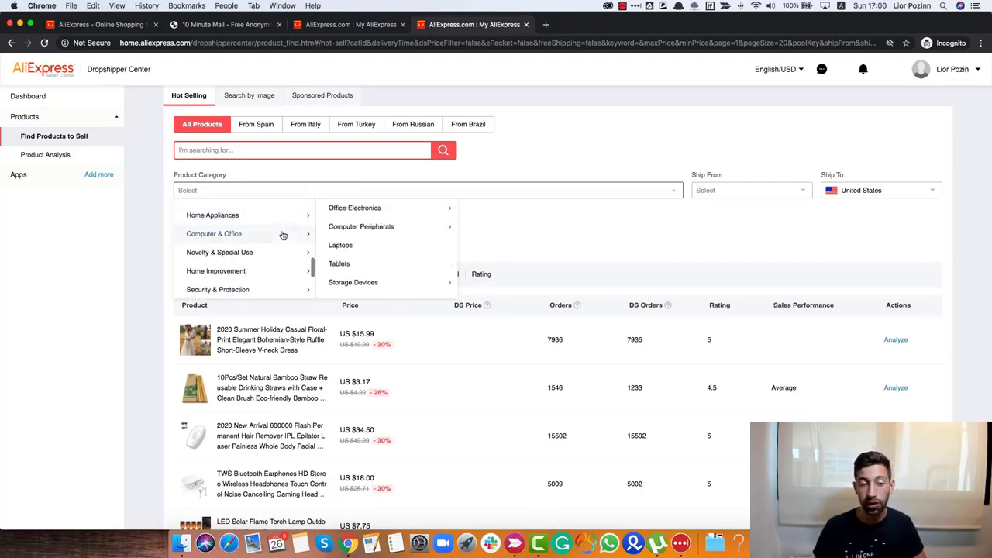
scroll(259, 237, down, 2)
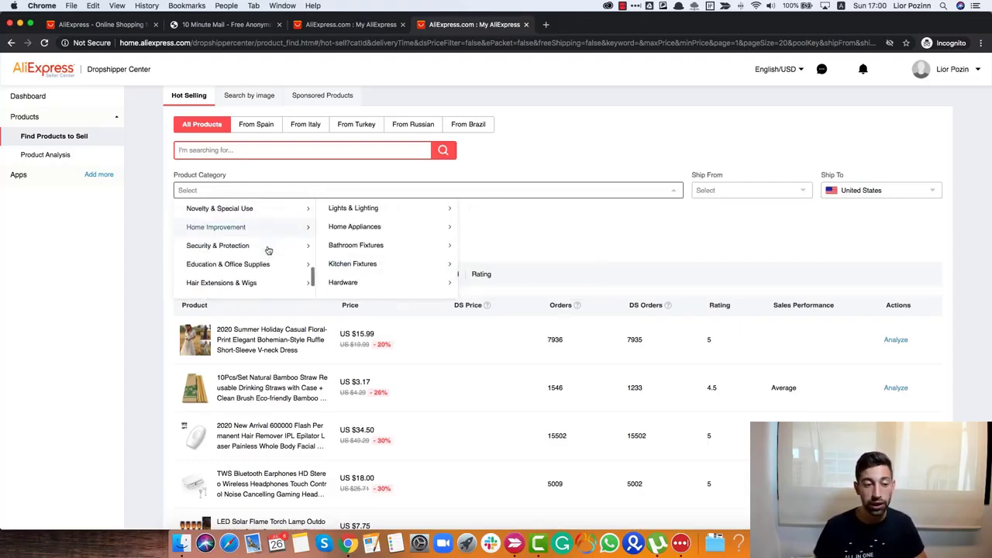
scroll(256, 231, down, 1)
scroll(256, 231, down, 1)
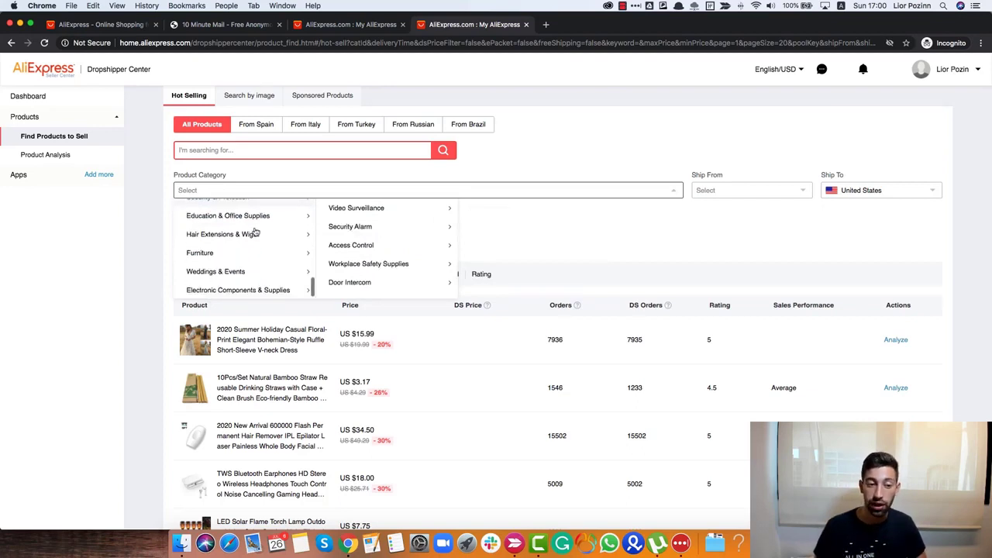
mouse_move(251, 252)
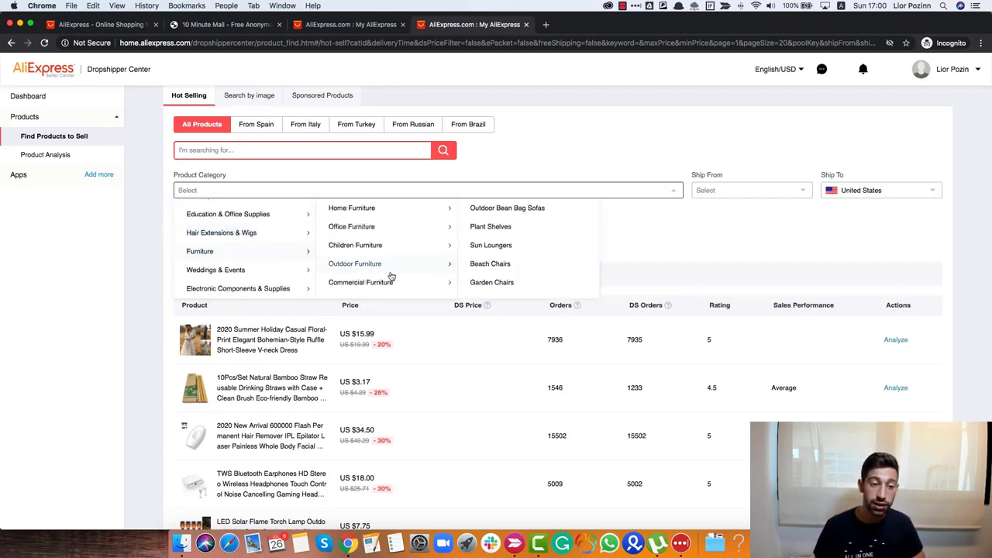
scroll(251, 252, down, 1)
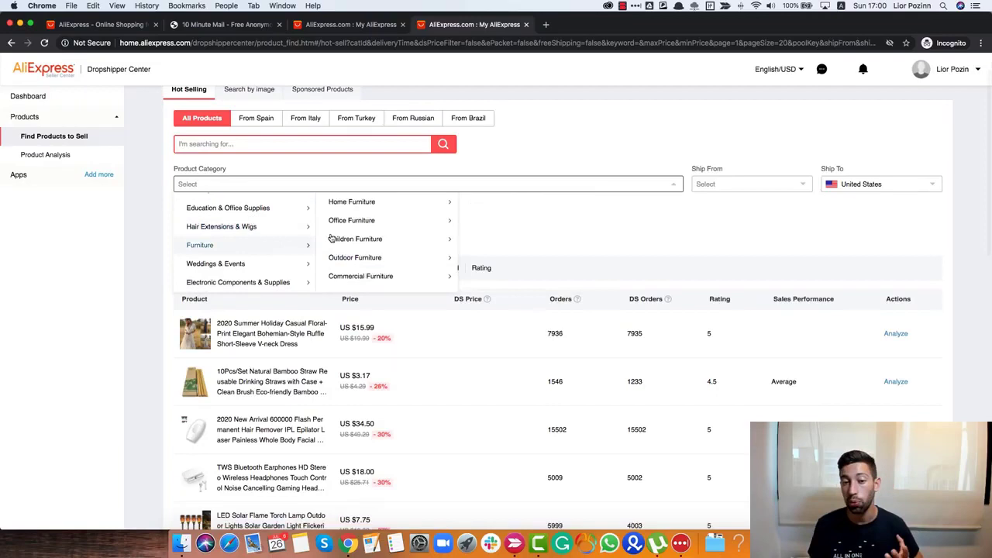
scroll(301, 225, up, 2)
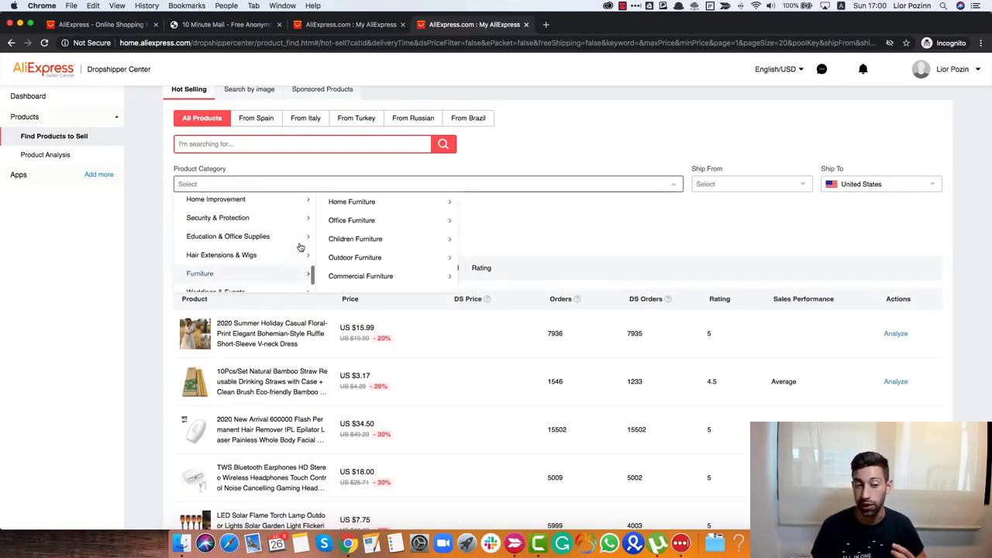
scroll(301, 244, down, 2)
mouse_move(239, 290)
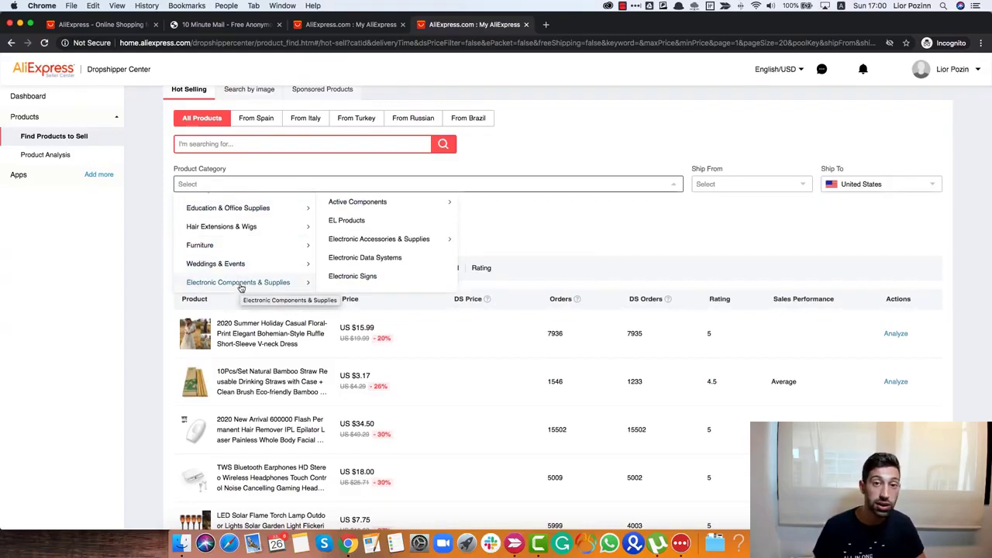
click(625, 254)
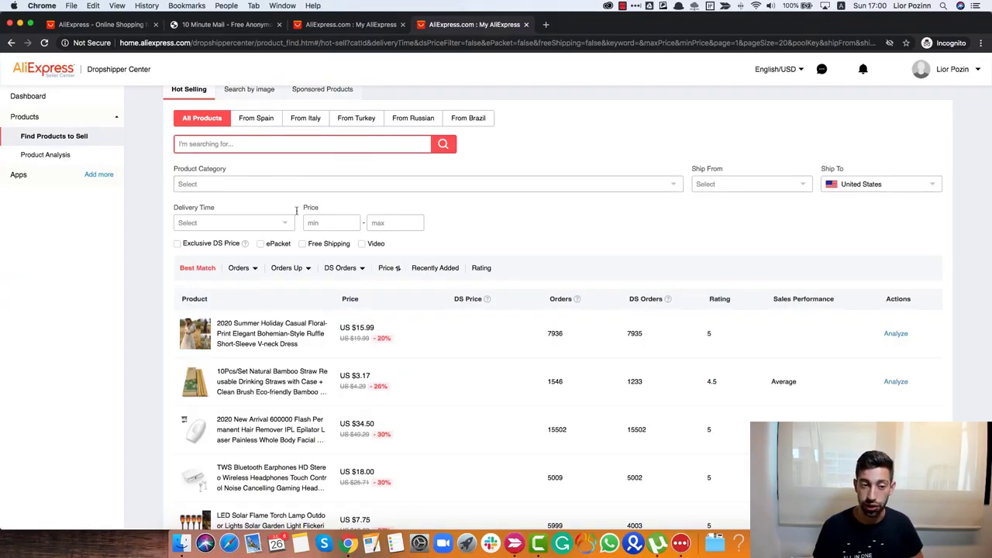
- Set the Ship From filter to China for the hot-selling list
scroll(501, 241, down, 1)
scroll(501, 241, up, 2)
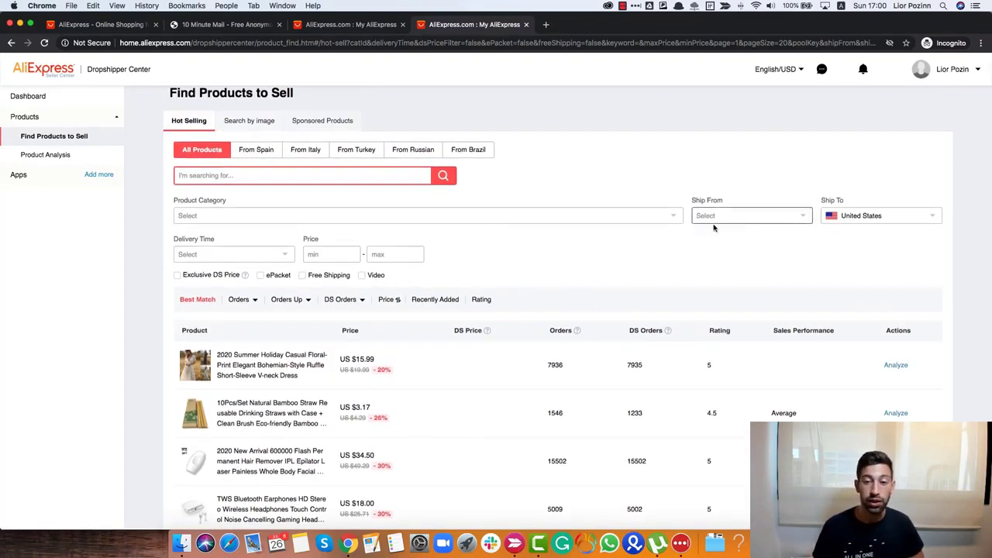
click(713, 220)
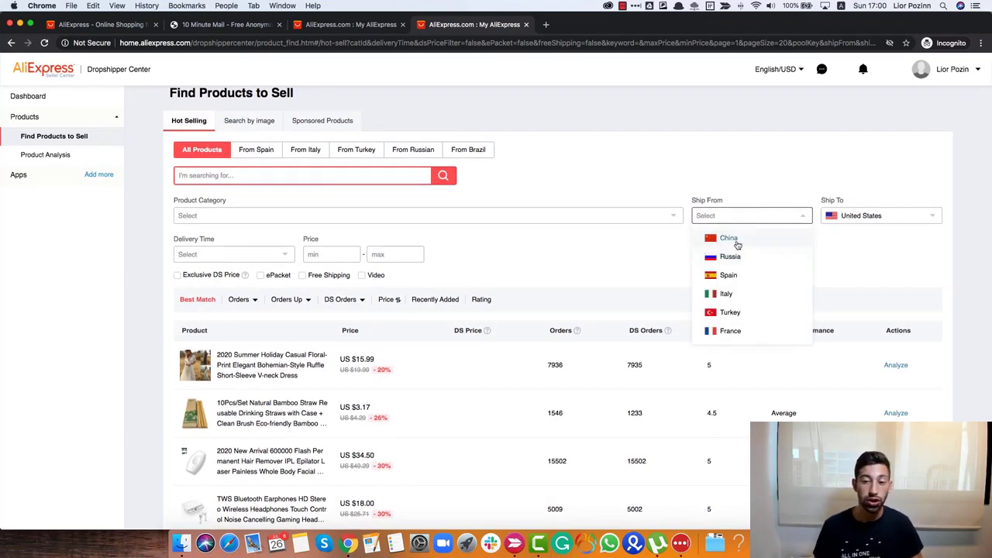
click(732, 240)
click(717, 217)
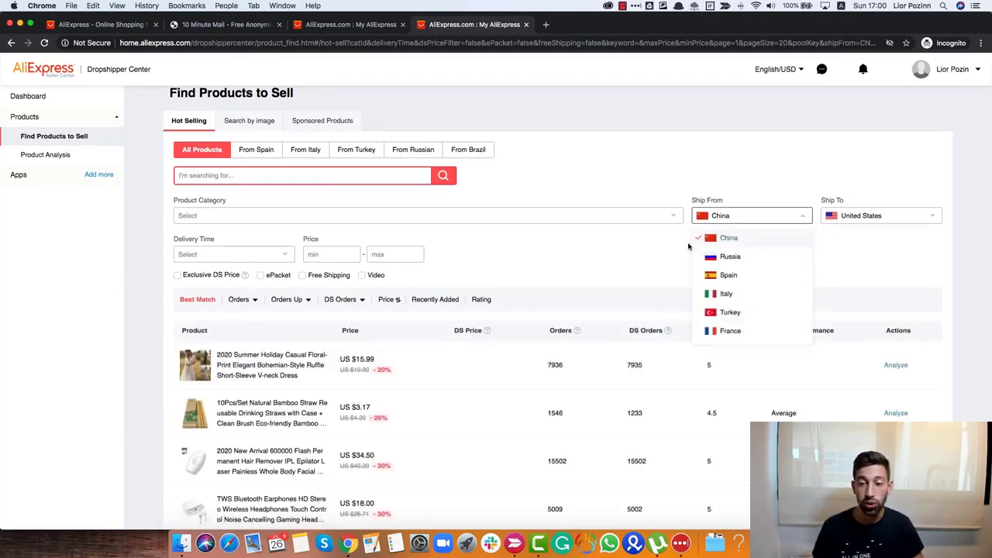
click(729, 236)
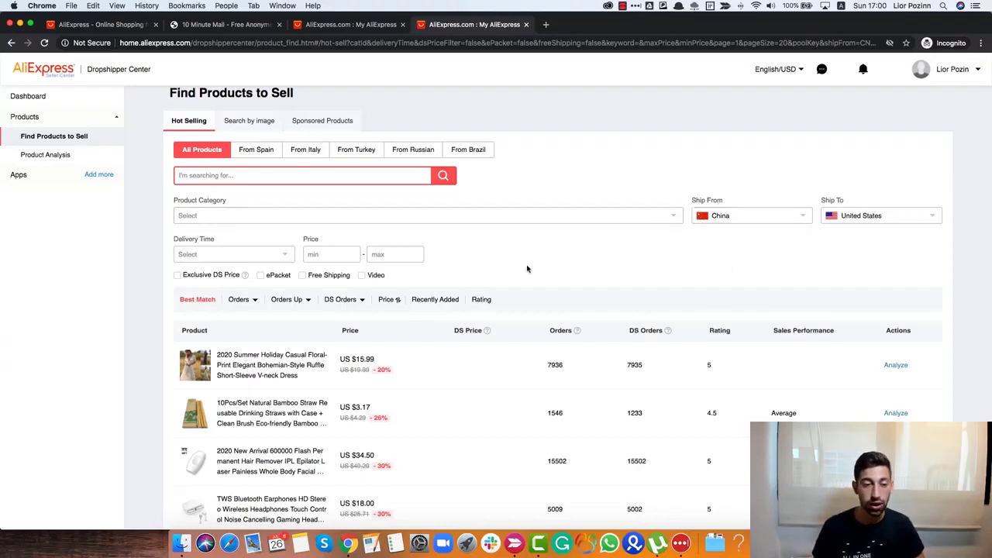
- Apply a price range of minimum 5 and maximum 40 US dollars
scroll(314, 306, down, 1)
mouse_move(310, 287)
scroll(349, 299, up, 1)
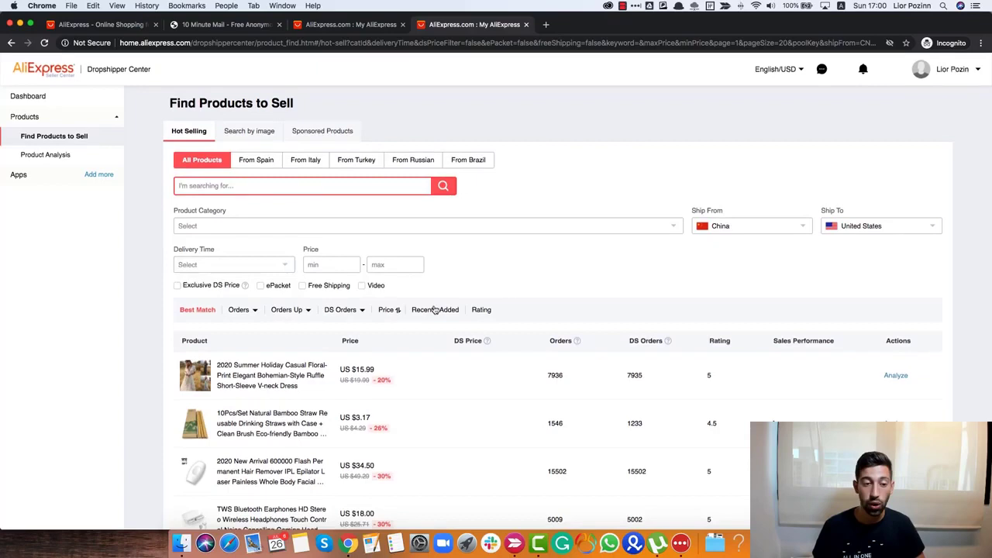
scroll(377, 294, down, 1)
click(345, 228)
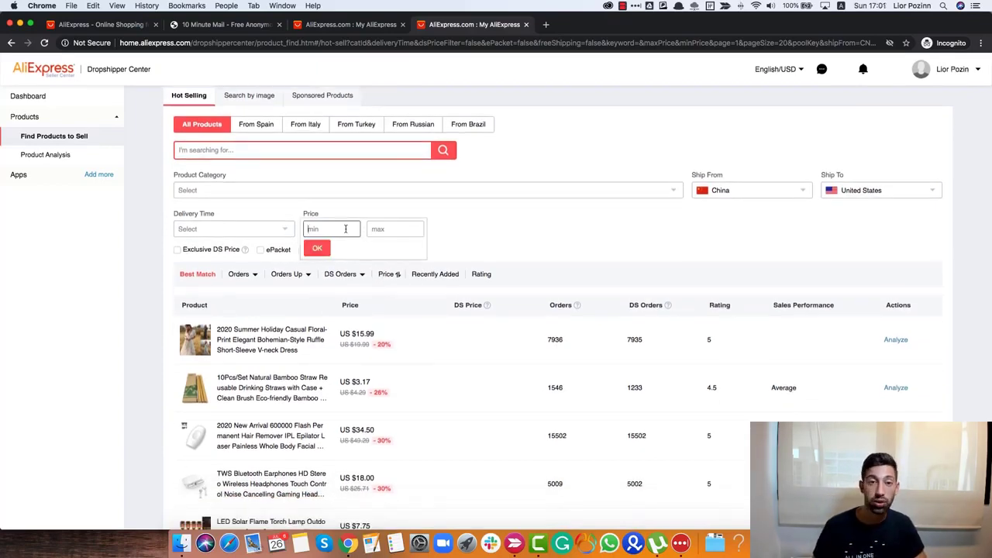
click(395, 229)
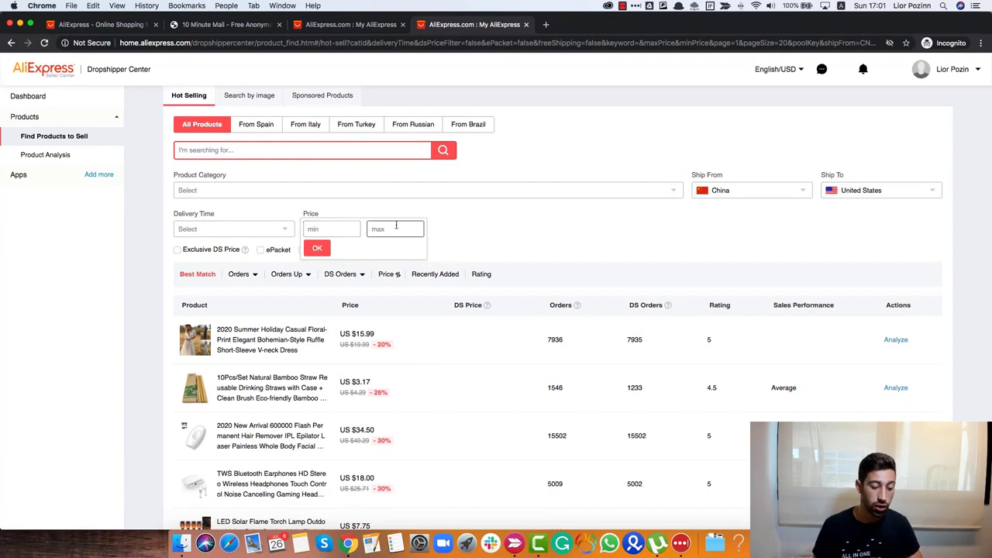
text(40)
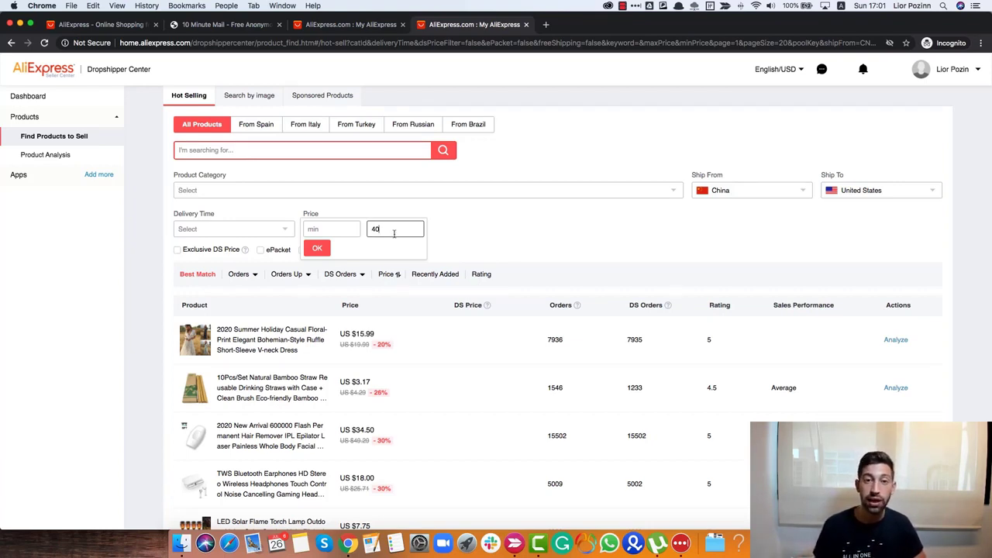
click(341, 233)
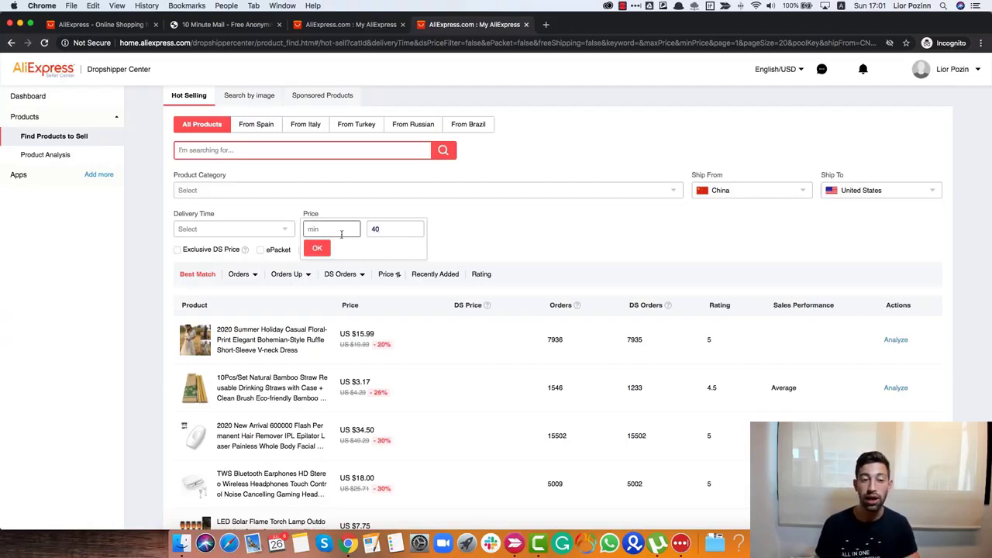
text(5)
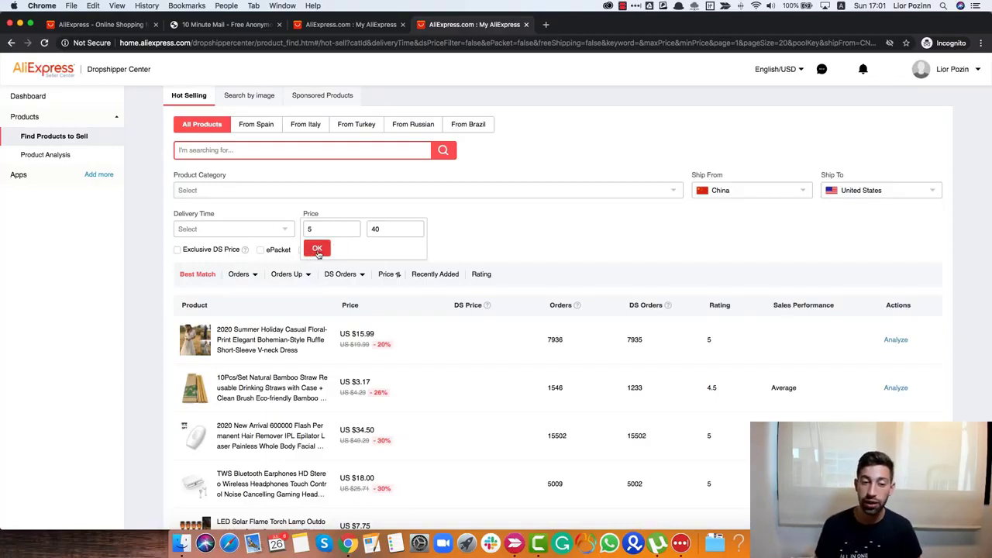
click(316, 252)
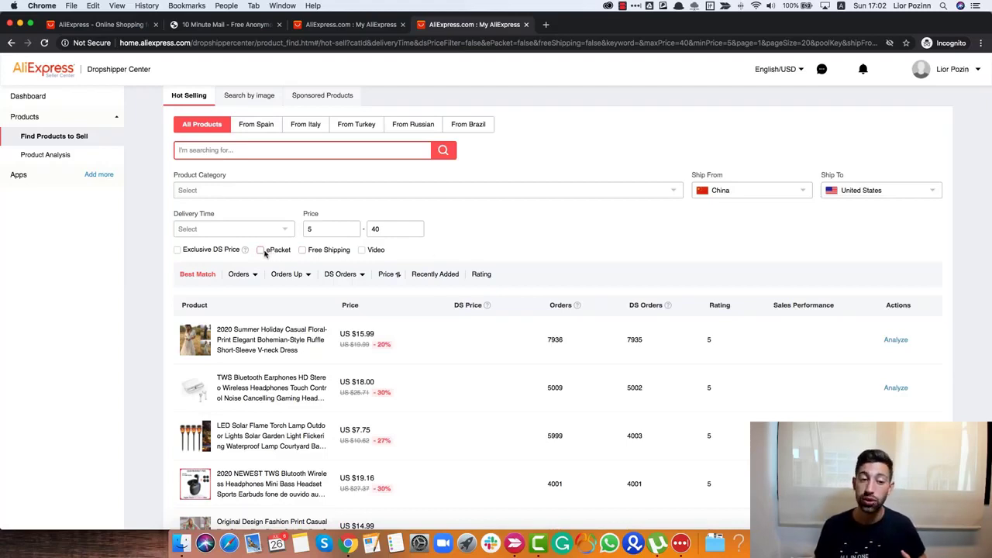
- Tick the ePacket filter and scan the results, checking the DS Orders info tip
click(261, 251)
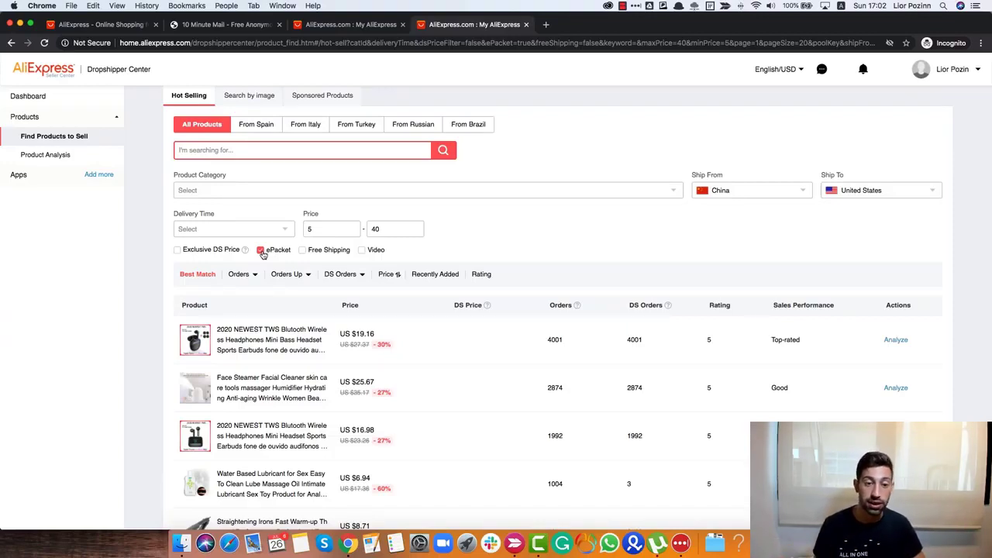
scroll(272, 260, down, 1)
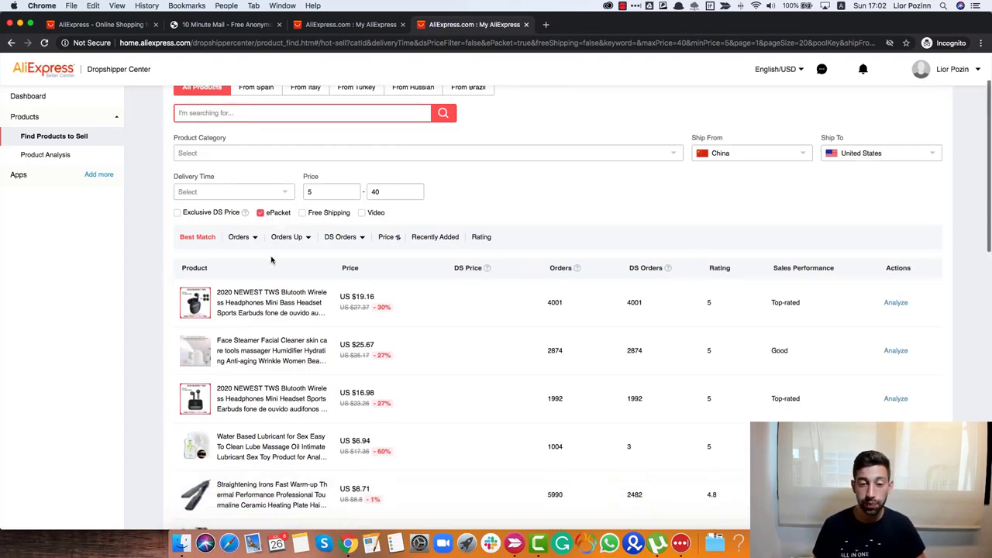
scroll(272, 260, up, 1)
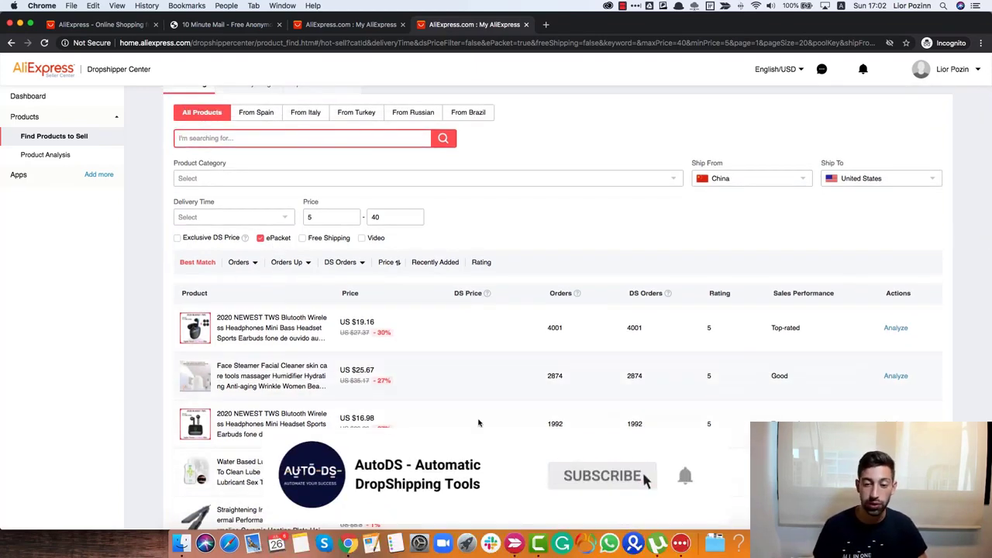
scroll(479, 422, up, 1)
scroll(491, 411, down, 3)
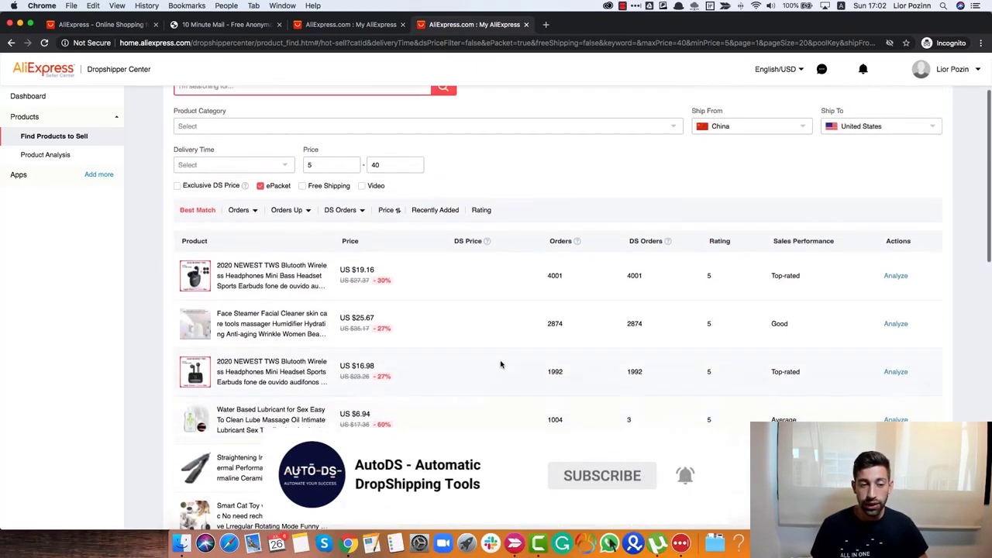
scroll(508, 361, up, 1)
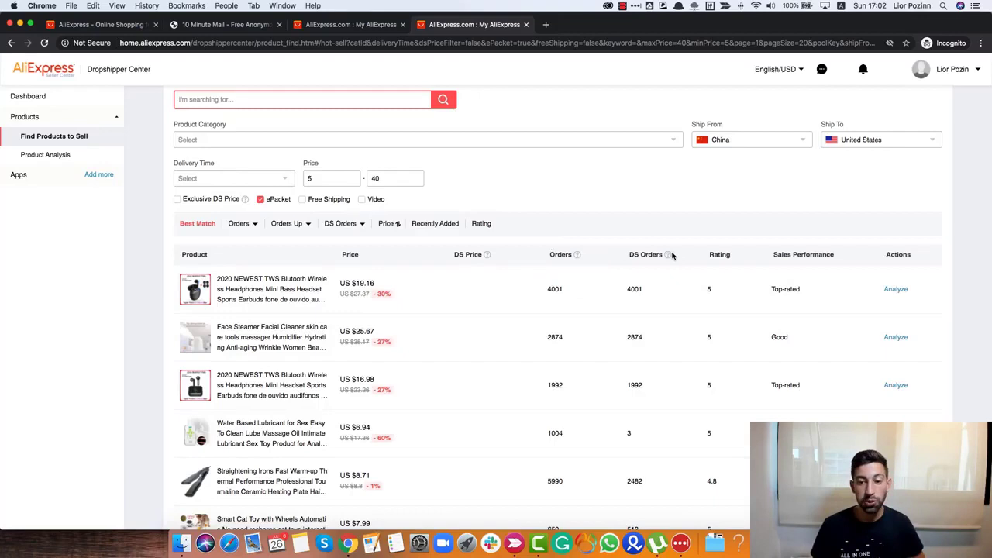
mouse_move(669, 257)
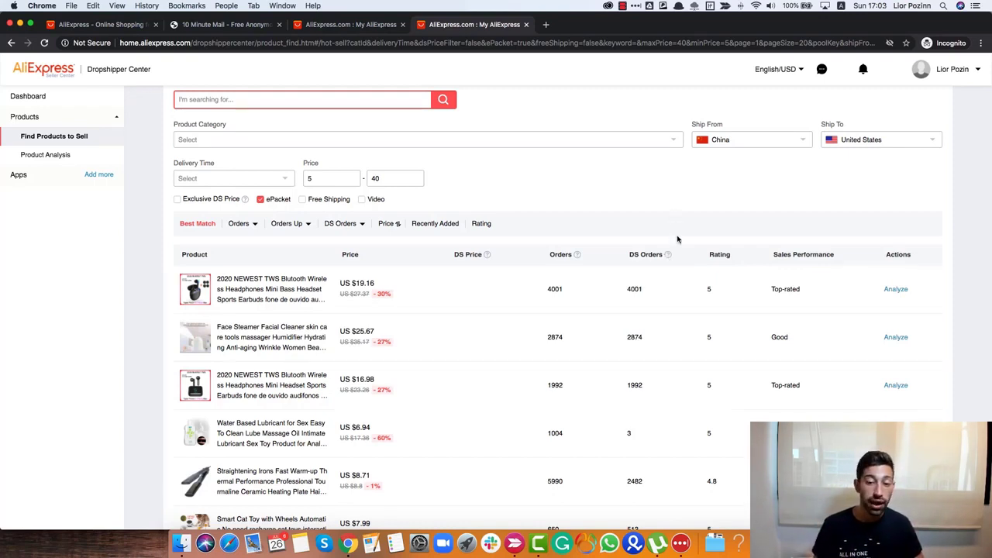
- Compare Orders, DS Orders and ratings down the list, e.g. the US $9.00 LED strip with 2791 orders
drag(664, 258, 650, 258)
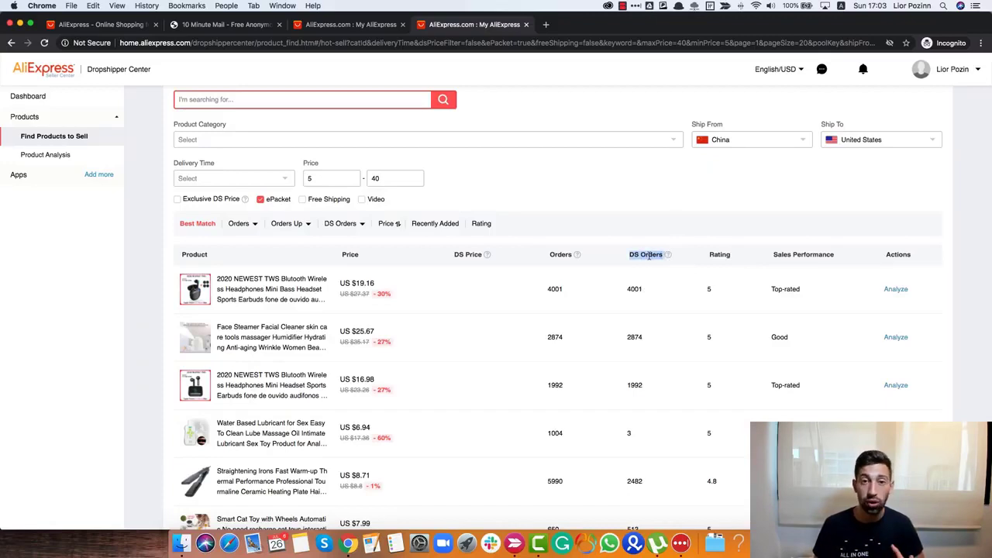
click(659, 209)
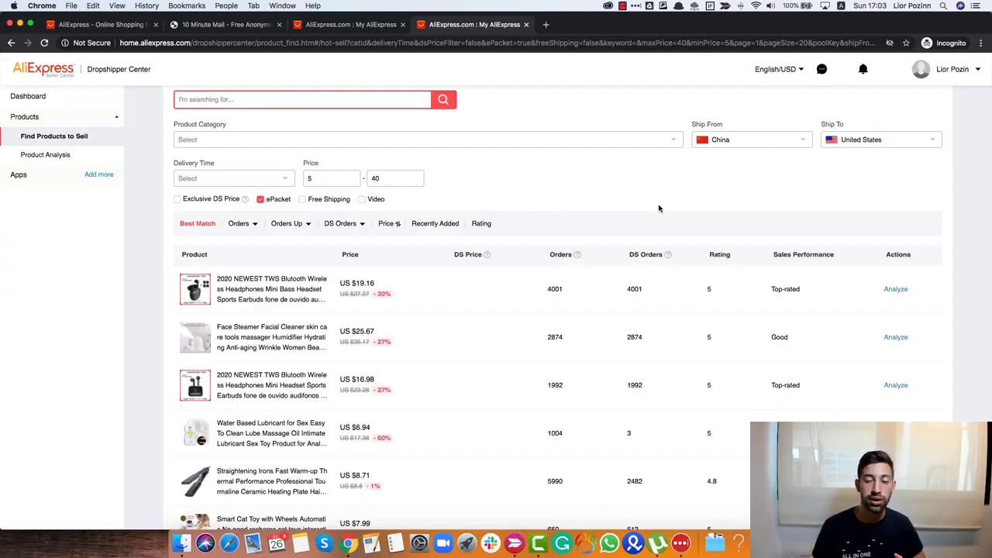
mouse_move(576, 256)
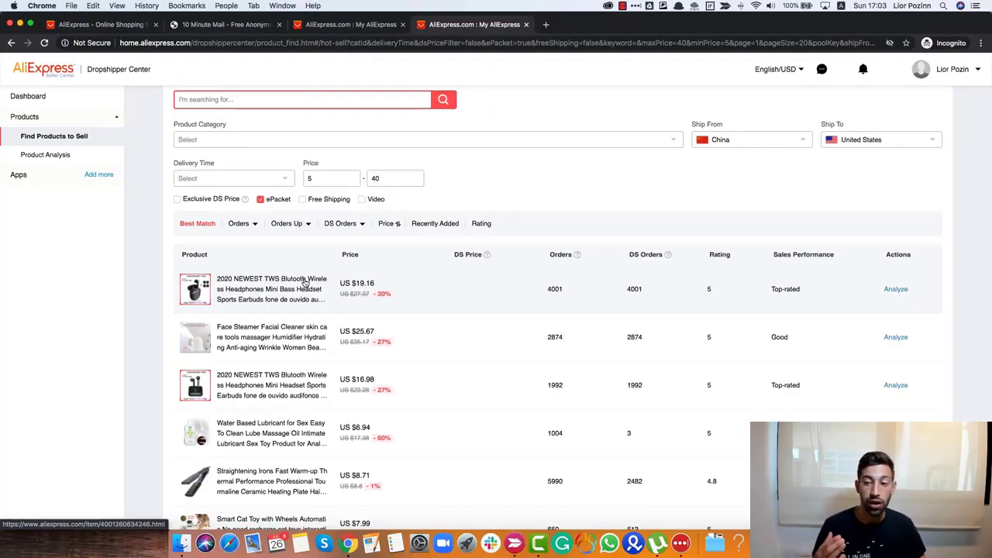
scroll(383, 272, down, 5)
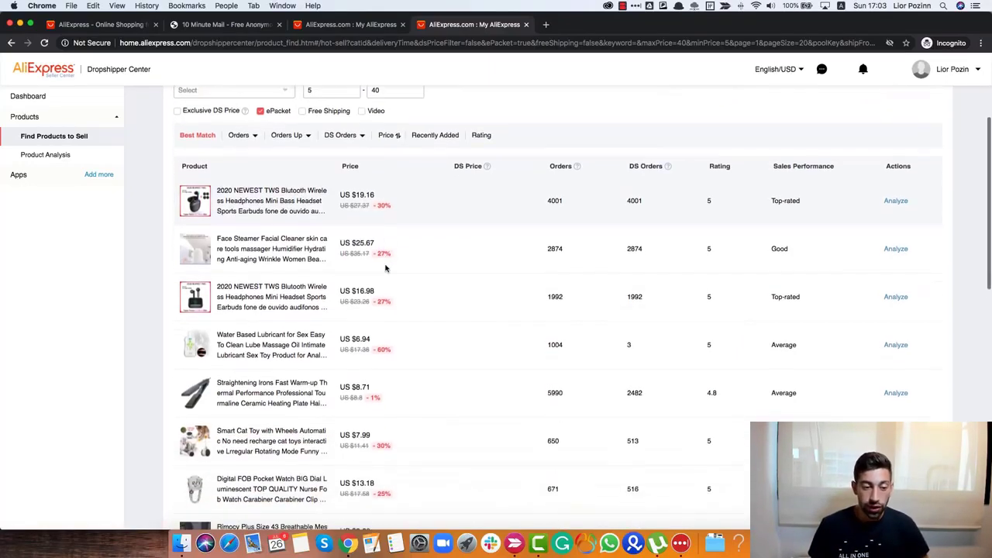
scroll(338, 379, down, 6)
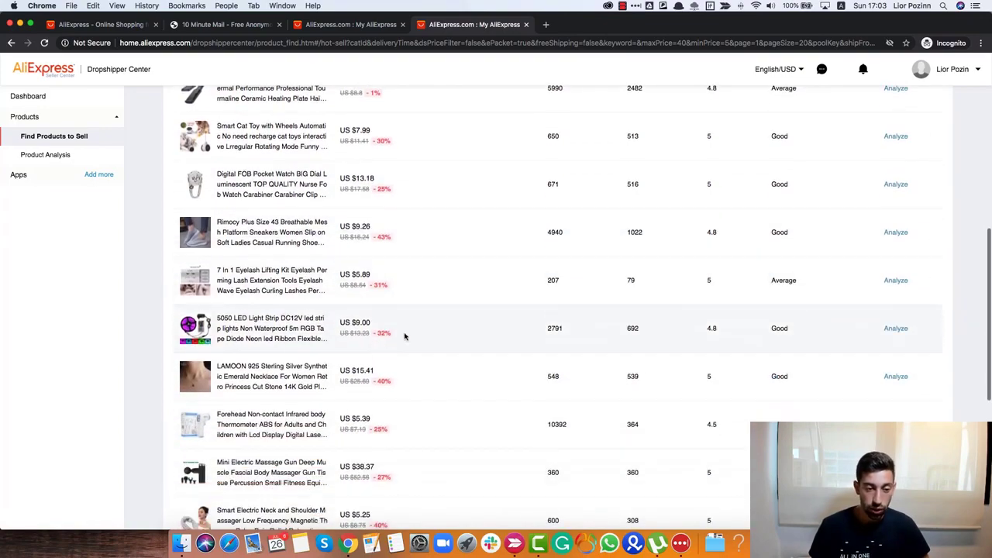
scroll(465, 310, down, 2)
scroll(496, 326, up, 2)
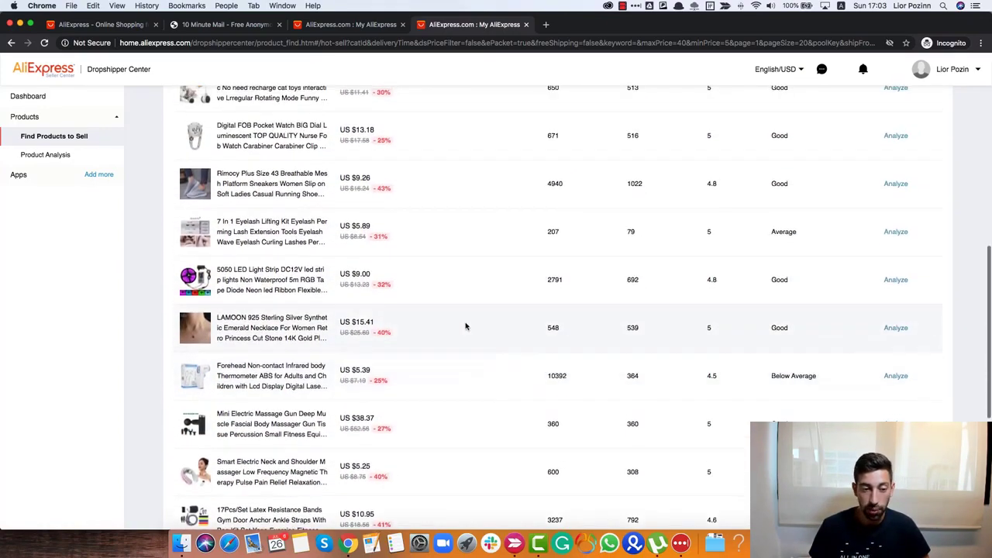
scroll(465, 325, down, 4)
scroll(465, 326, up, 4)
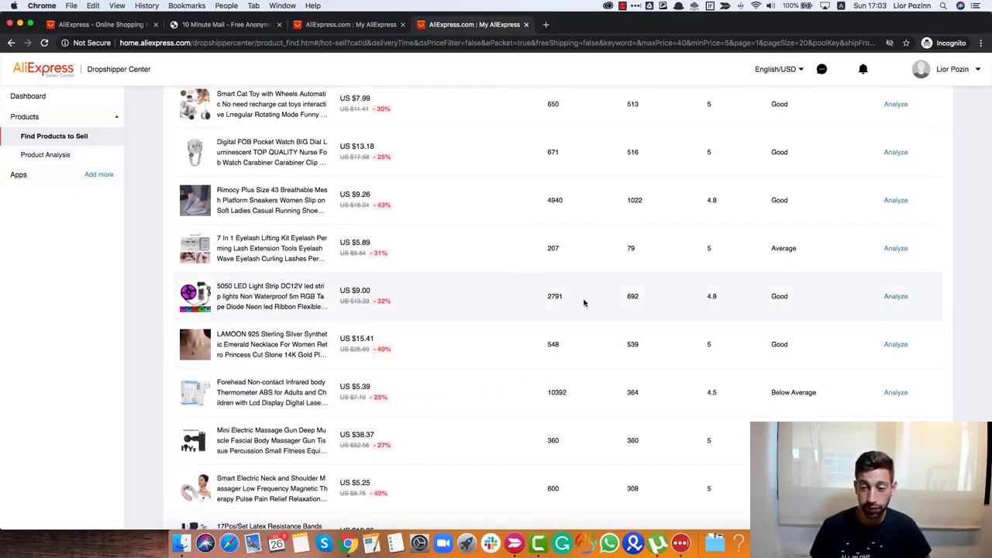
scroll(583, 302, up, 1)
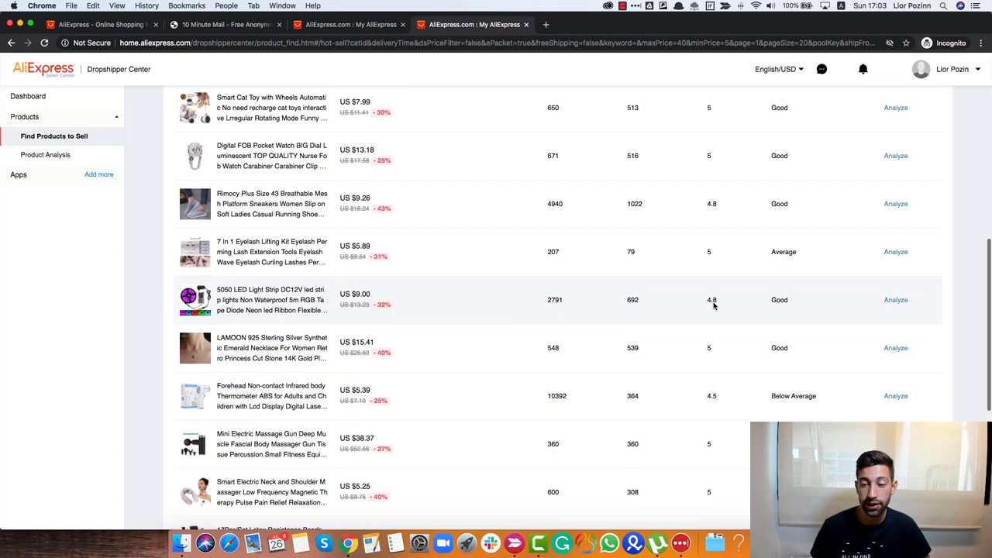
- Analyze the 5050 LED strip's sales-volume trend, then open its product page (US $7.82–30.60, 6646 orders)
click(896, 306)
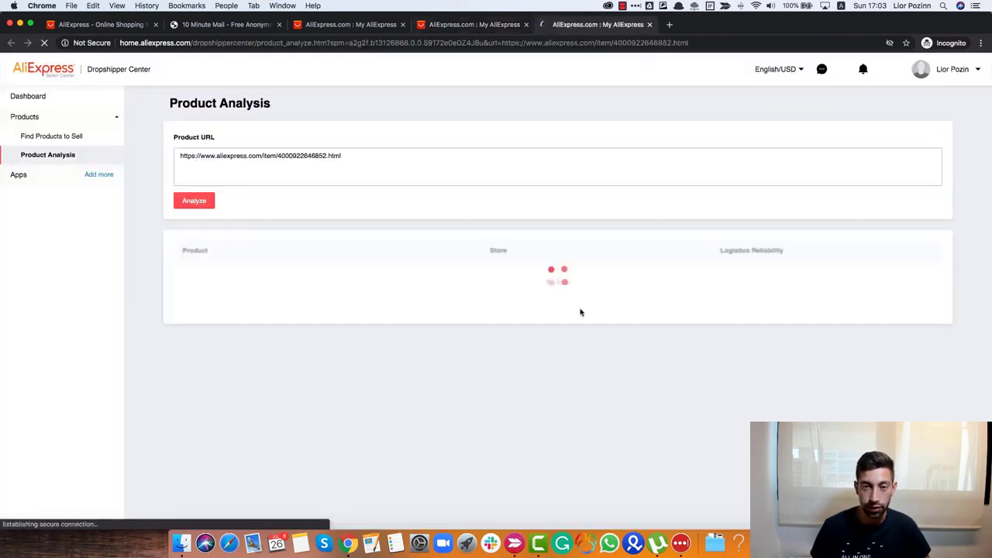
scroll(574, 324, down, 1)
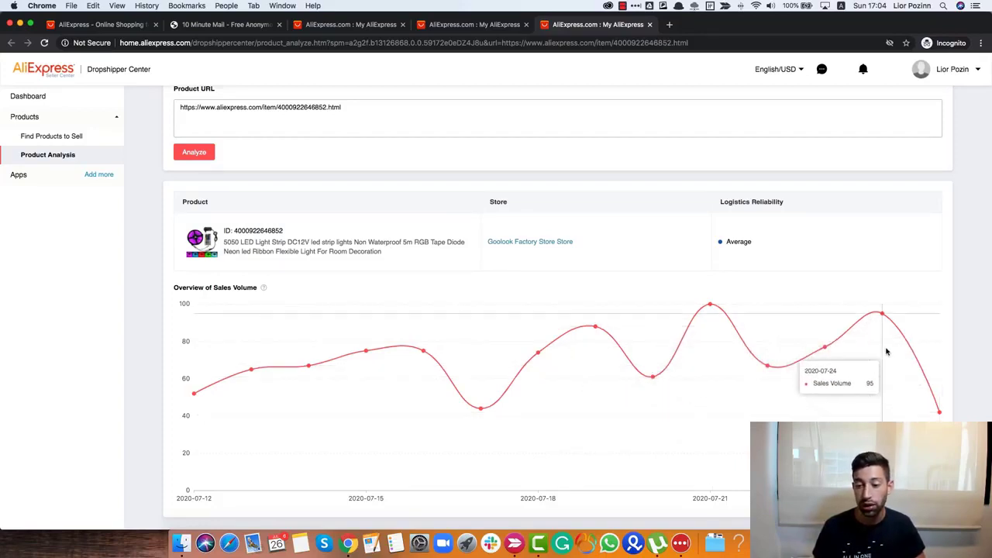
click(871, 6)
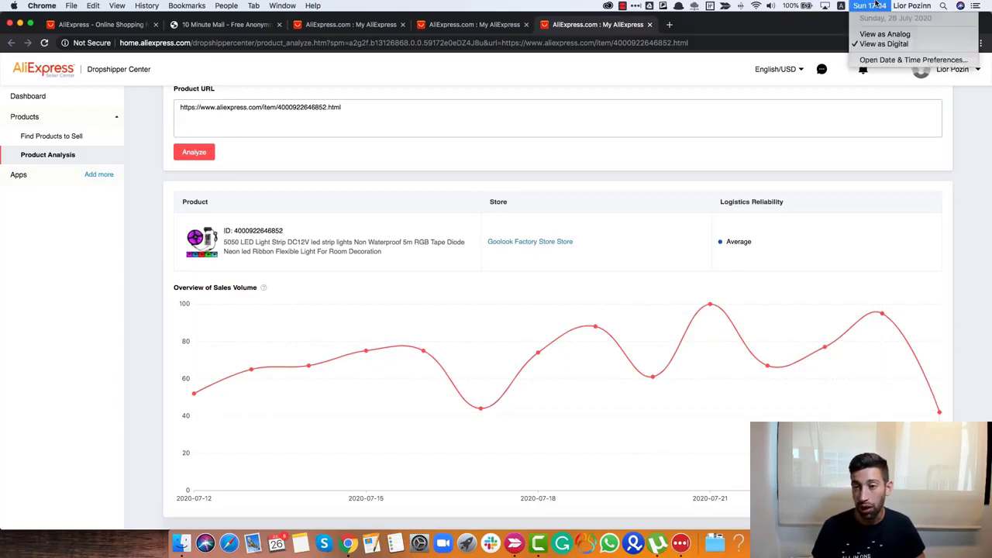
click(871, 5)
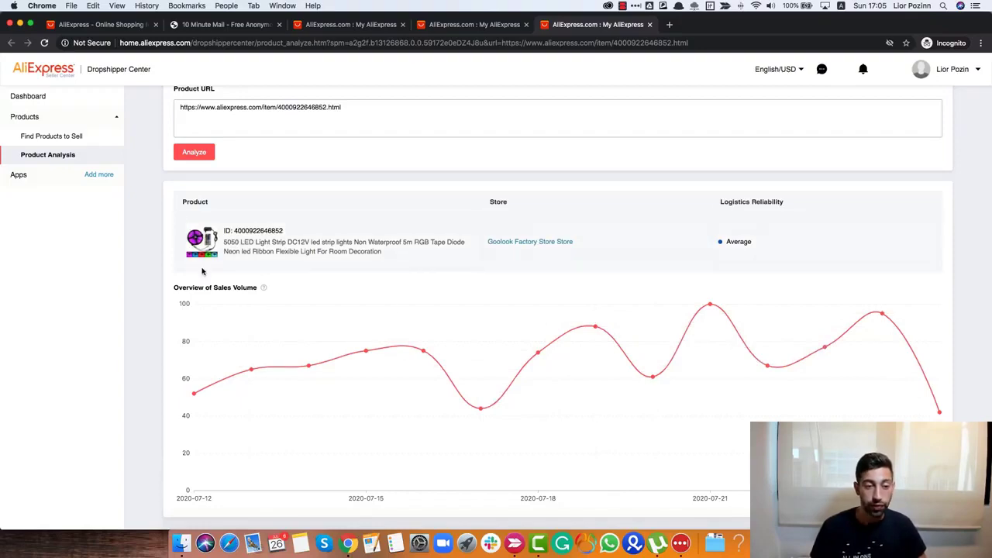
click(288, 252)
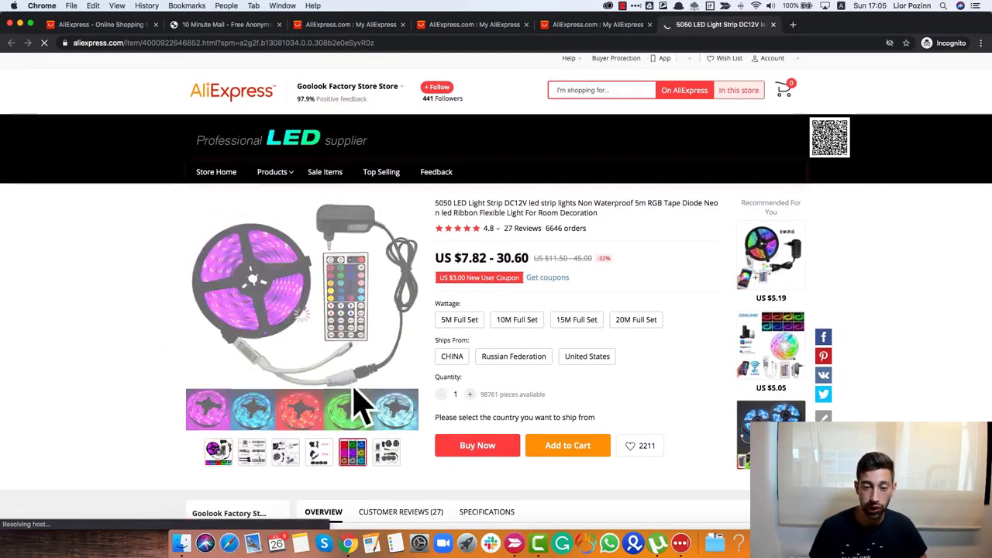
- Check the LED strip's colour options, 27 reviews and 6646 orders, then start a new tab
click(352, 451)
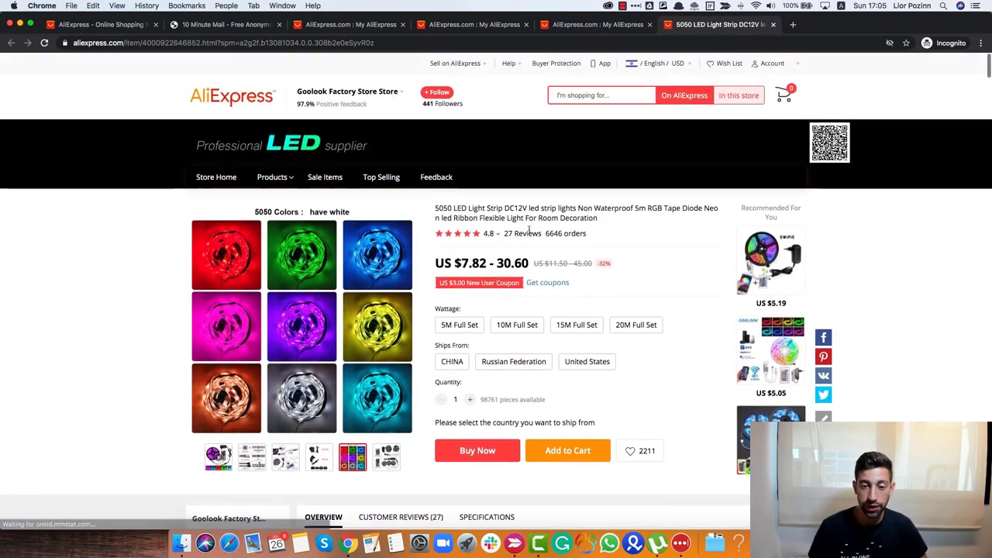
drag(601, 233, 515, 234)
click(543, 235)
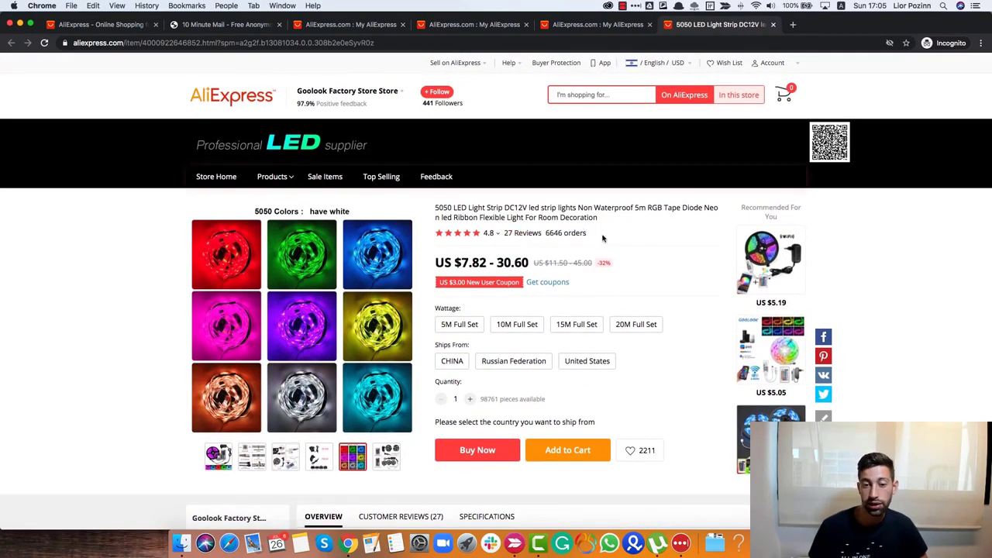
double_click(548, 233)
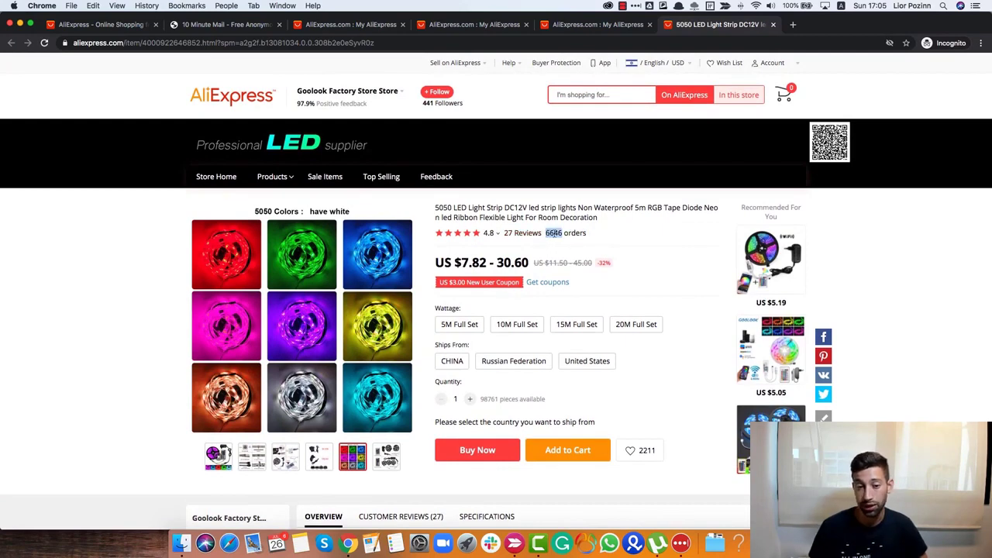
click(617, 233)
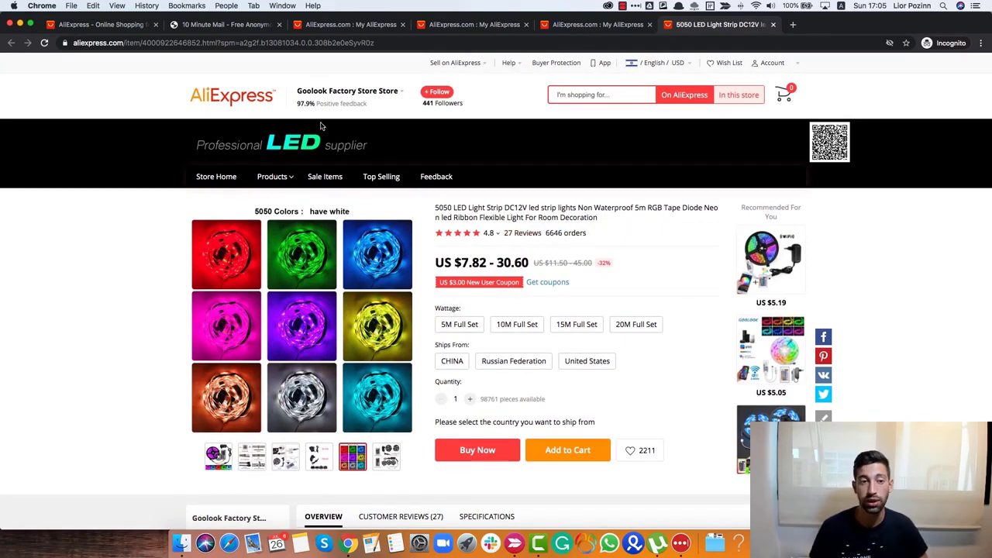
key(super+t)
- Search Google for ALITOOLS and open the Alitools shopping assistant extension page
text(ALI)
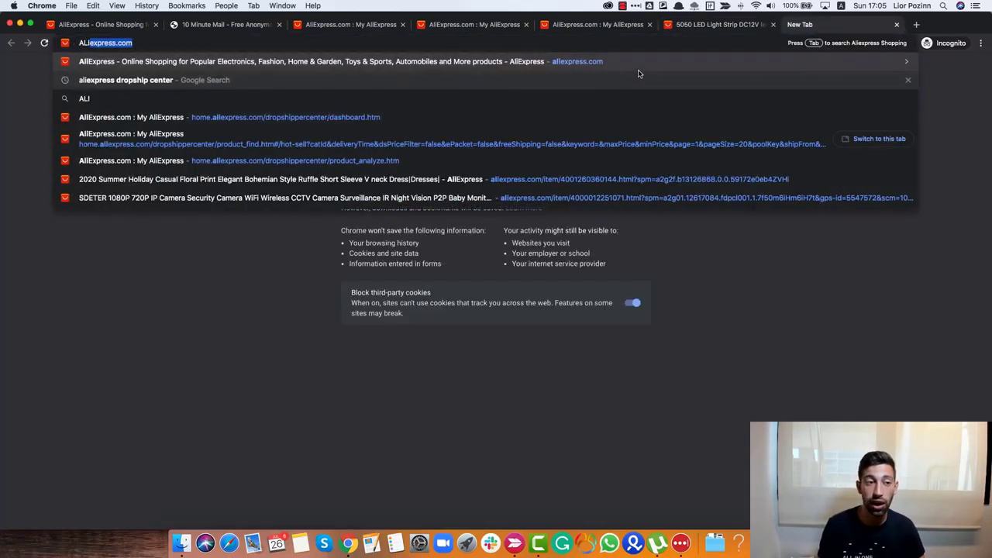
text(TOOLS)
key(Return)
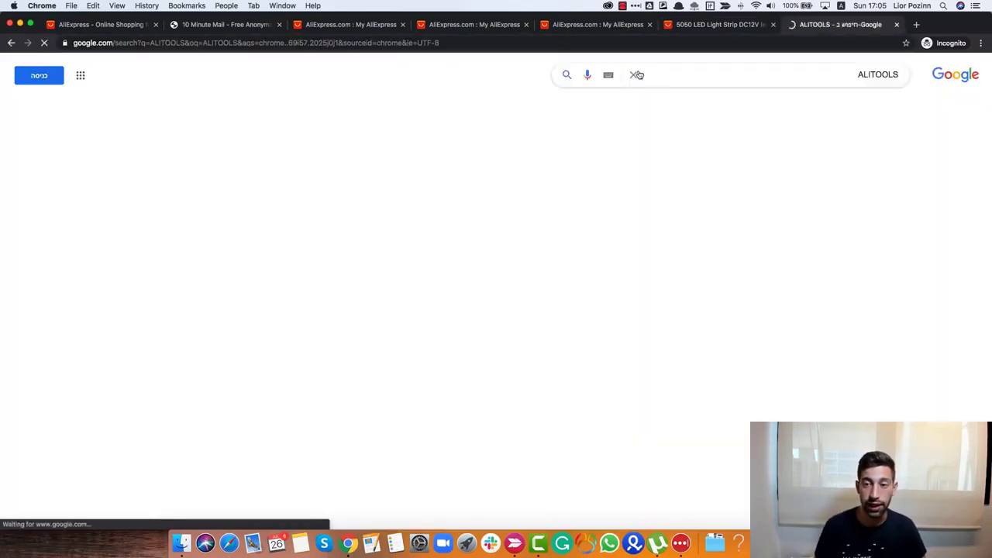
click(884, 163)
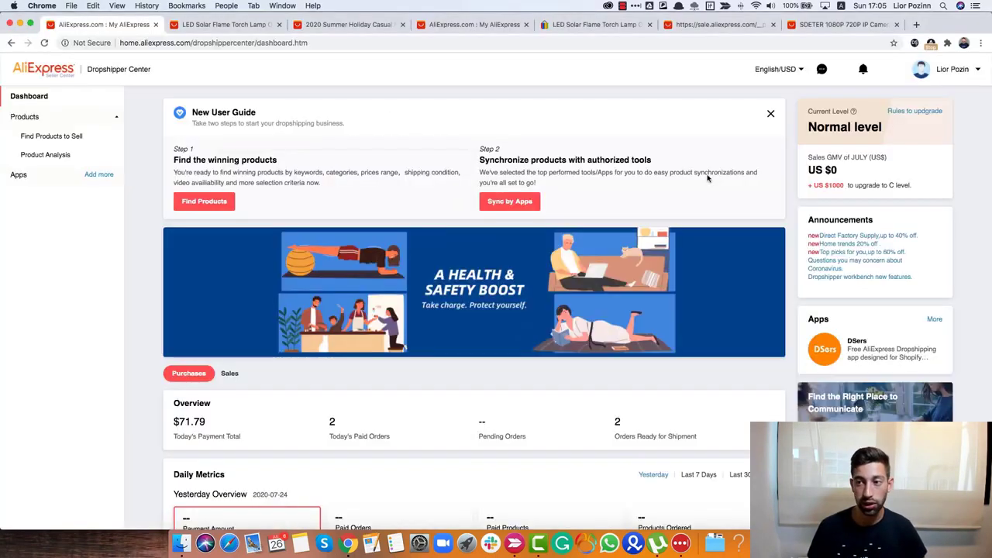
- Search for AliExpress in a new tab and open the Dropshipping Center dashboard
key(super+t)
text(ALIEXPRESS)
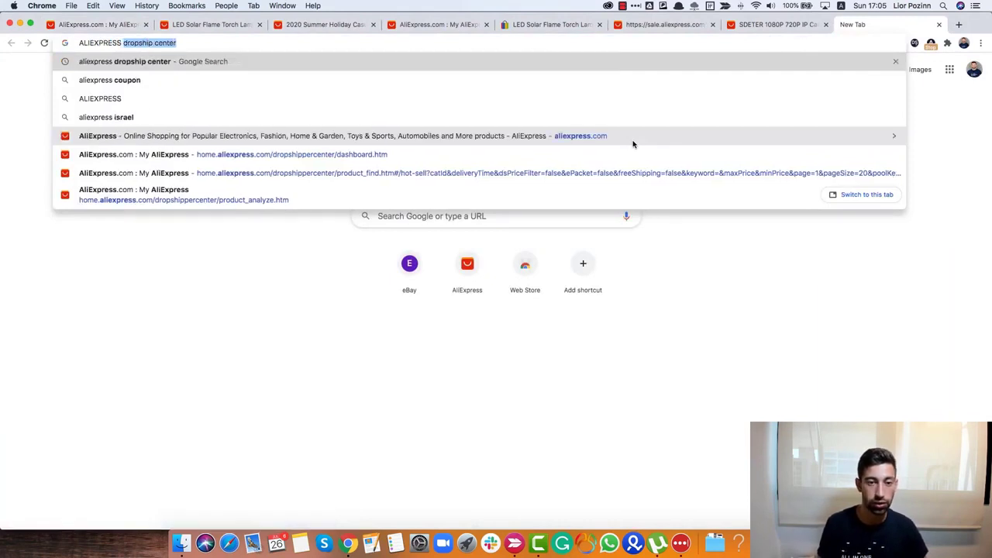
key(Return)
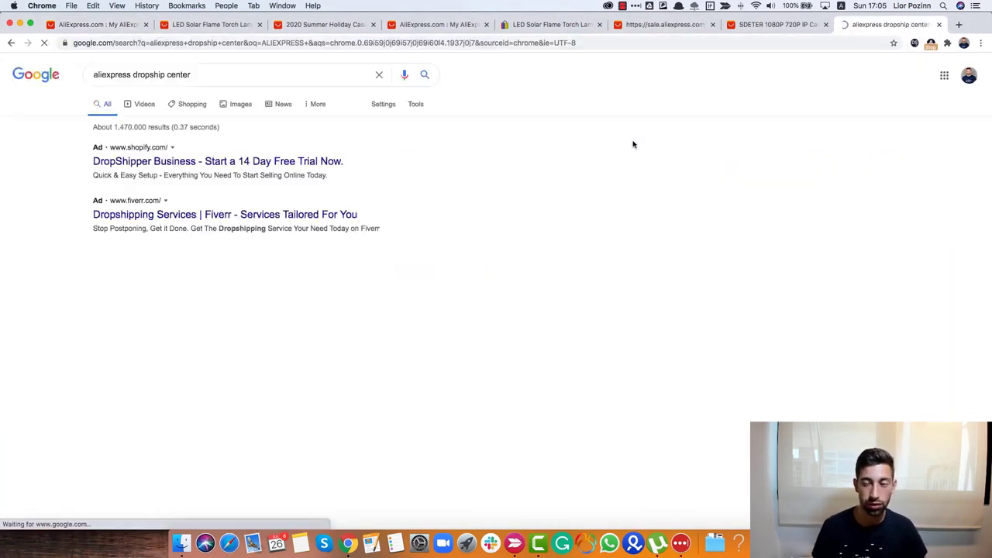
click(186, 266)
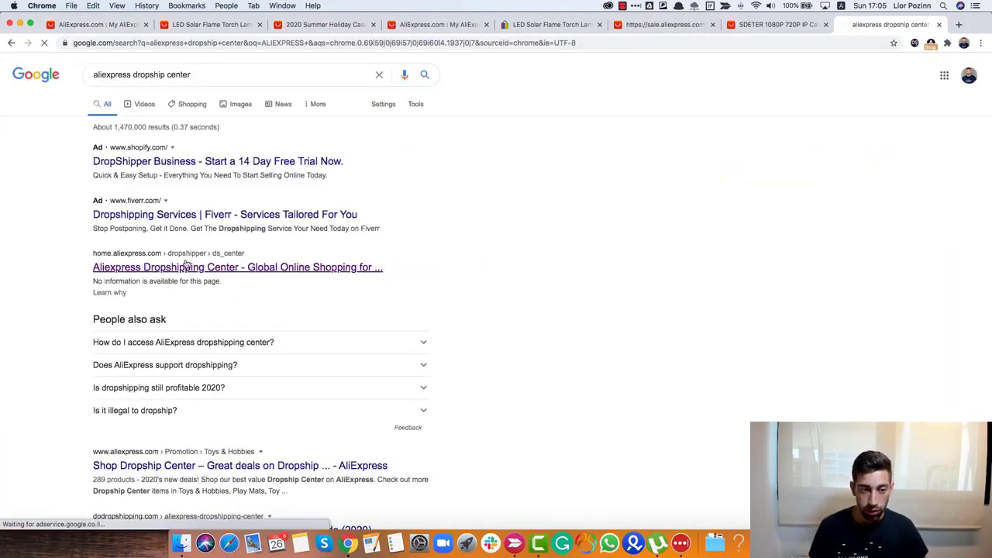
- Search ALITOOLS again and install the Alitools extension from the Chrome Web Store
key(super+l)
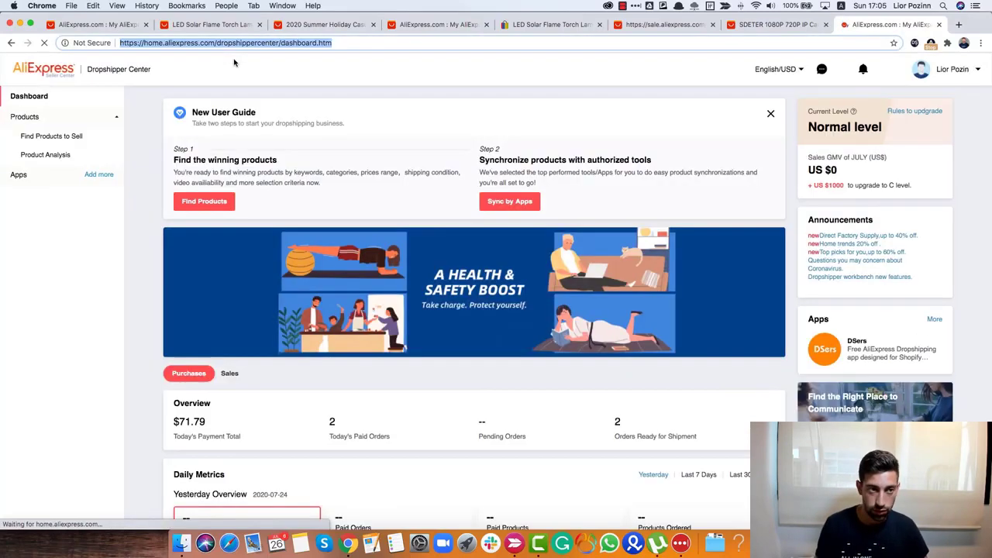
text(ALITOOLS)
key(Return)
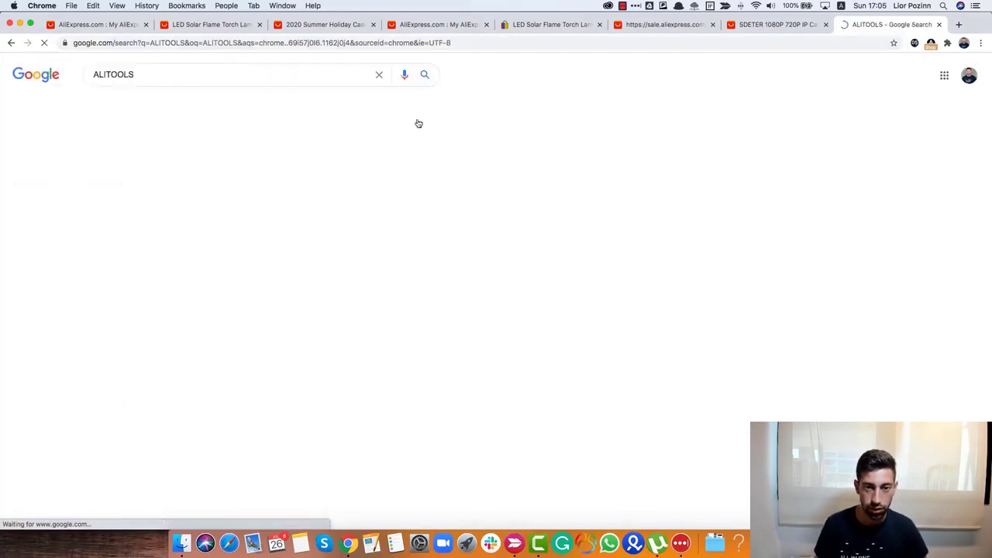
click(247, 162)
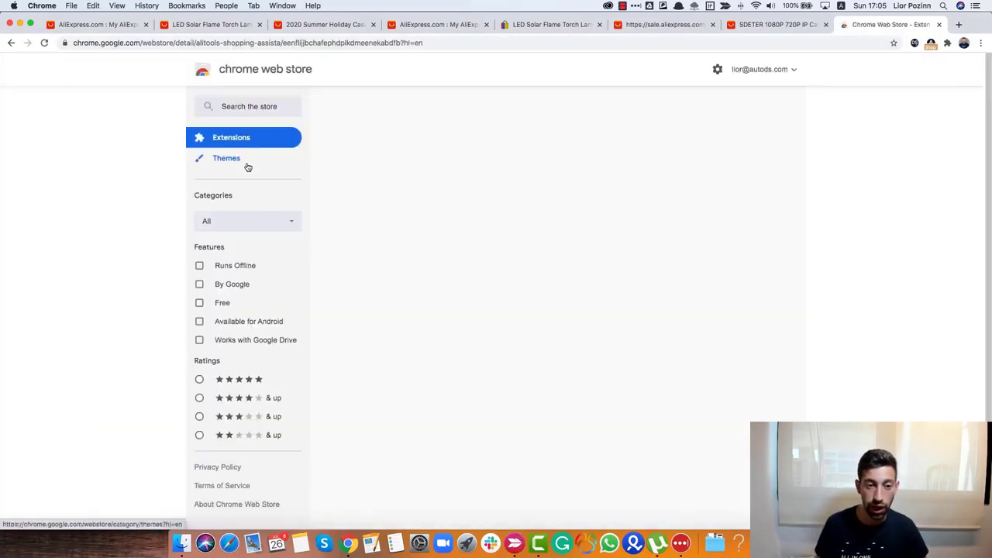
click(718, 141)
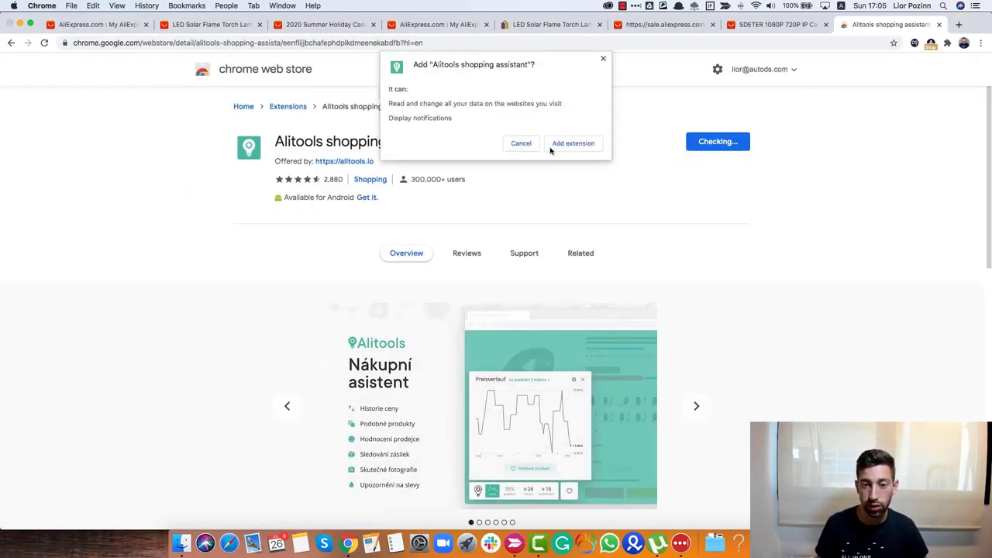
click(557, 146)
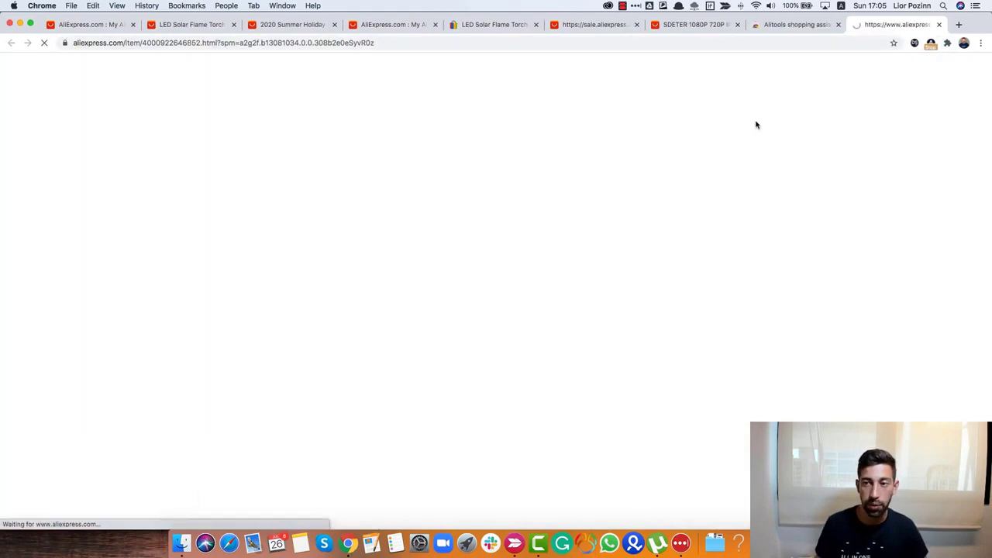
- Read the seller's Alitools rating (Average, 86%) and select the title's first line
scroll(547, 245, down, 2)
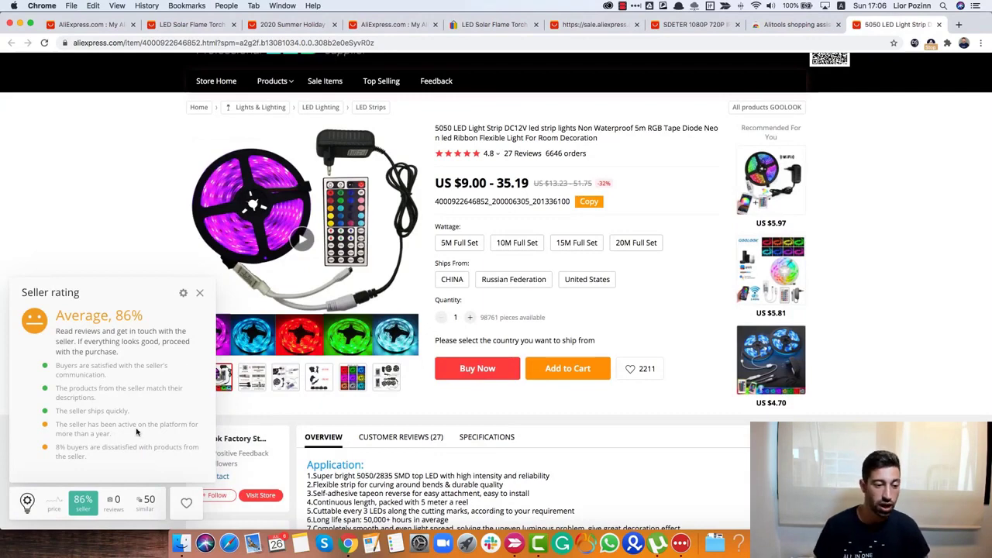
drag(100, 457, 80, 411)
click(108, 442)
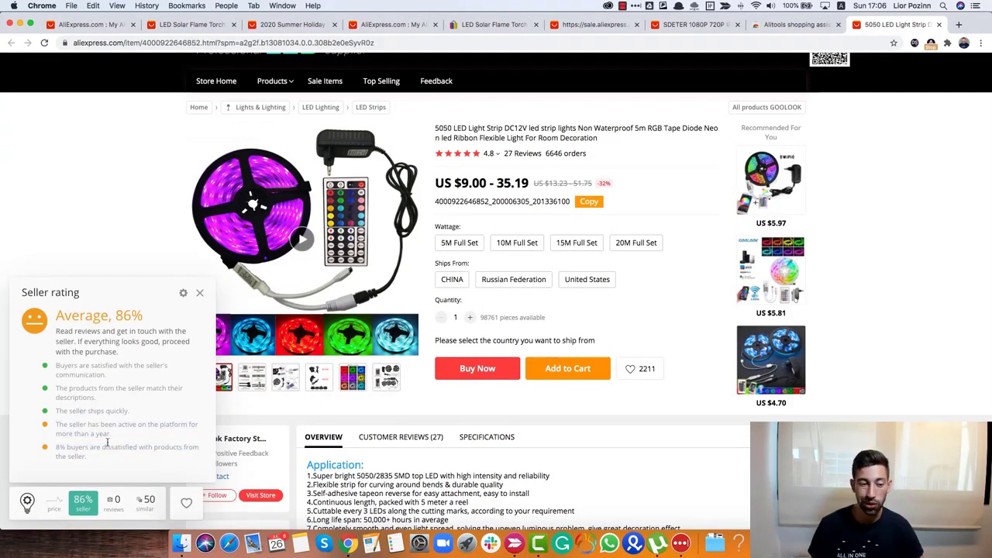
drag(93, 455, 55, 432)
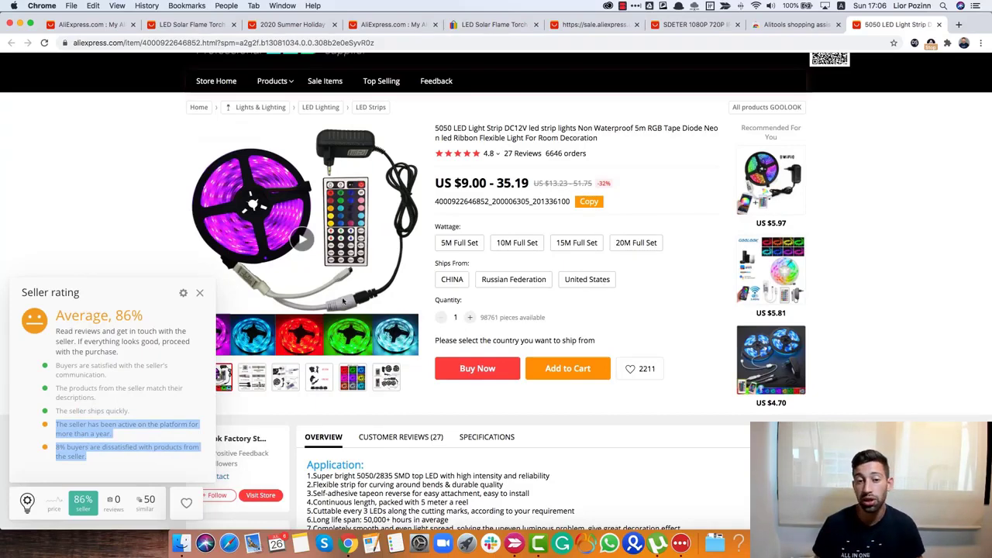
scroll(599, 459, up, 3)
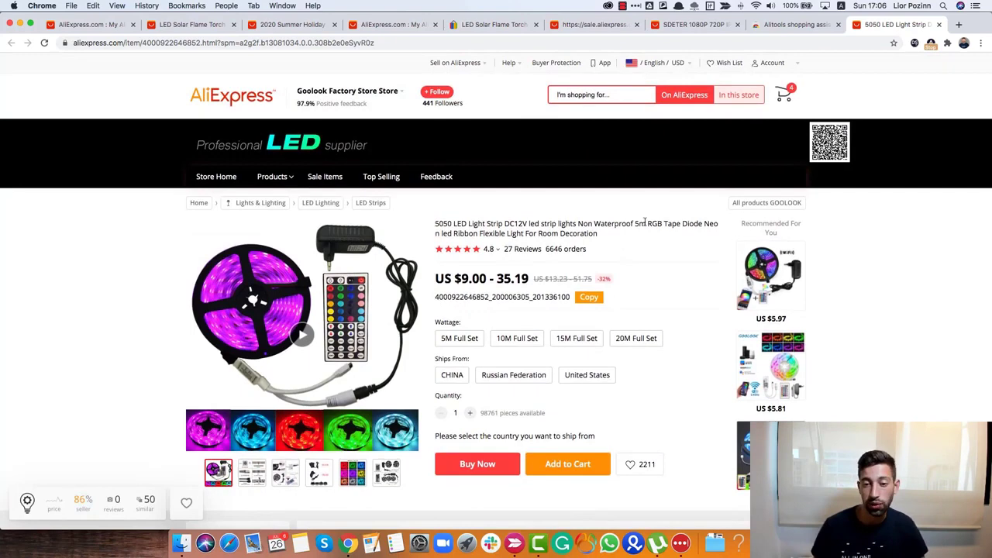
drag(643, 224, 446, 214)
key(super+c)
- Search eBay for the pasted 5050 LED Light Strip DC12V title and scroll the results
key(super+t)
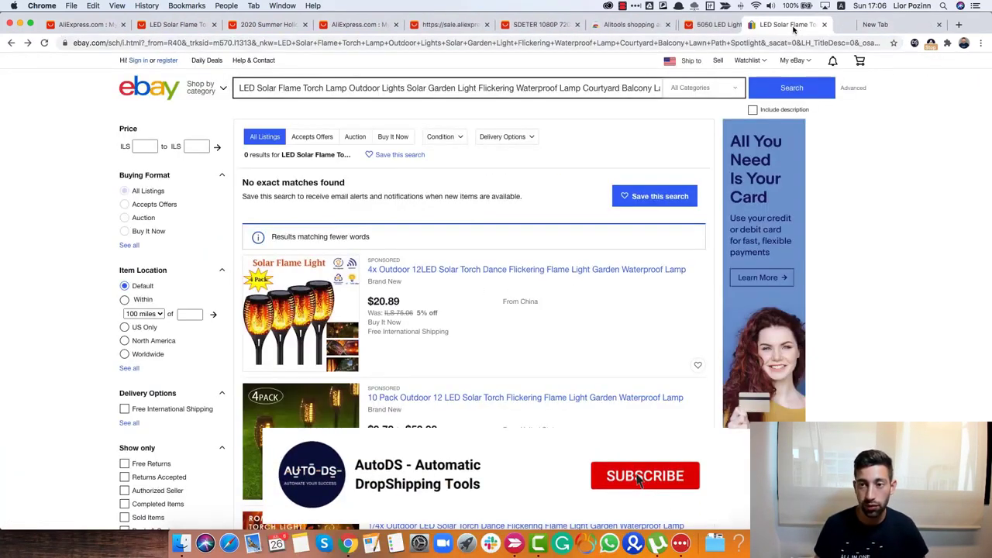
key(super+a)
key(super+v)
key(Return)
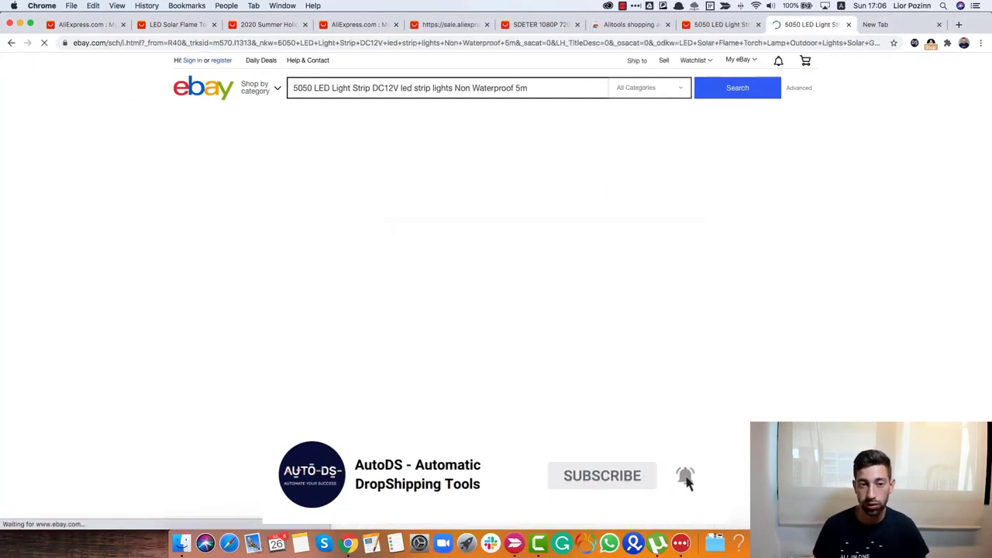
scroll(669, 354, down, 1)
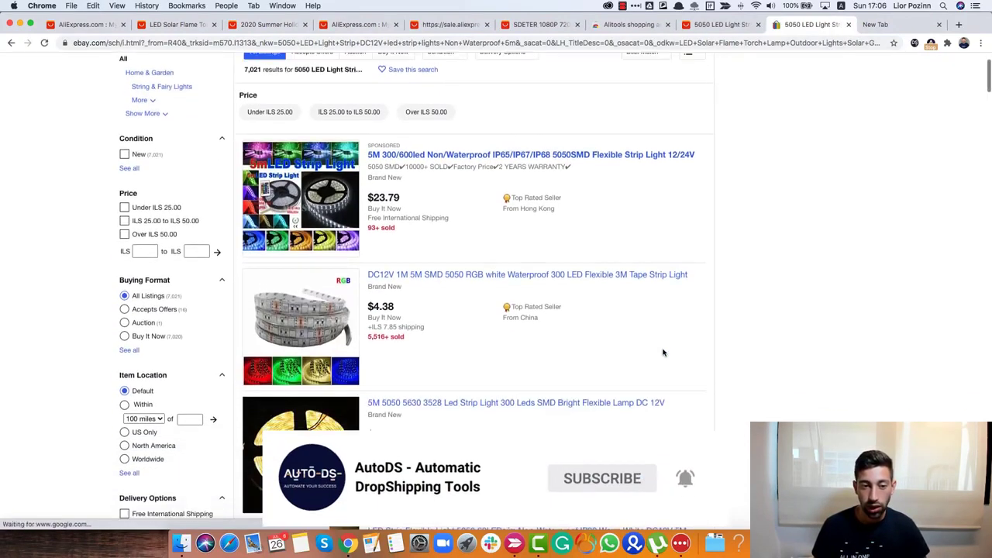
scroll(662, 352, down, 10)
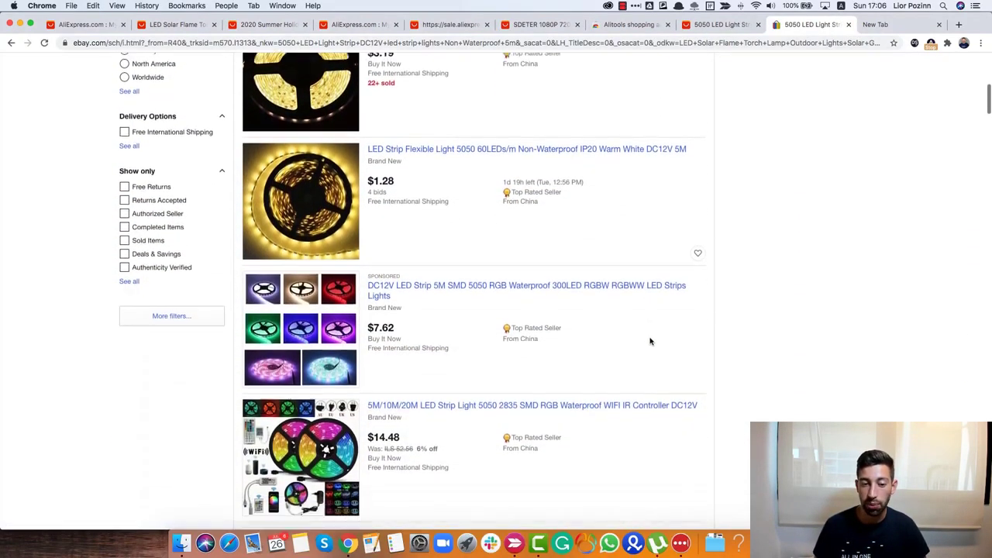
scroll(649, 341, down, 2)
- Deselect the title on the AliExpress page, then browse further down the eBay results
click(725, 24)
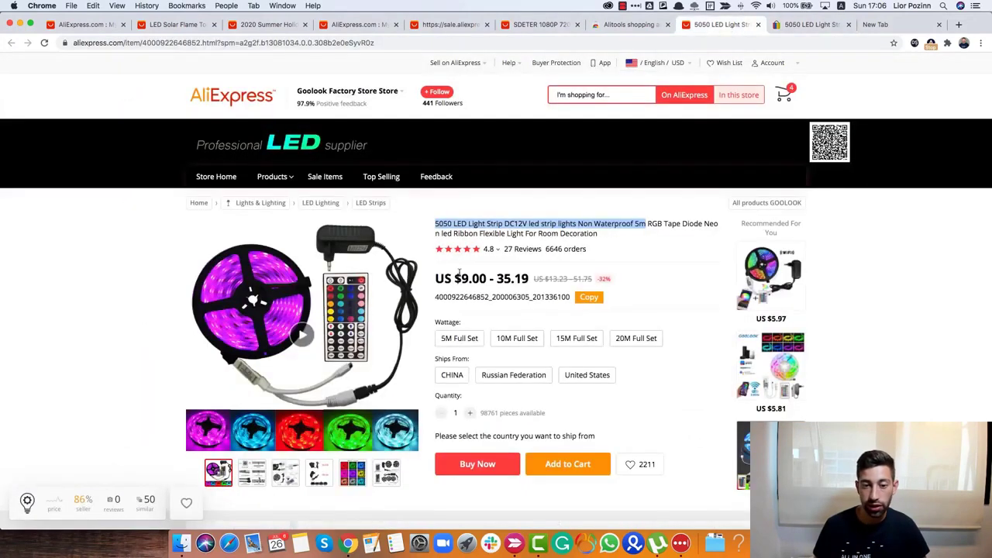
click(457, 277)
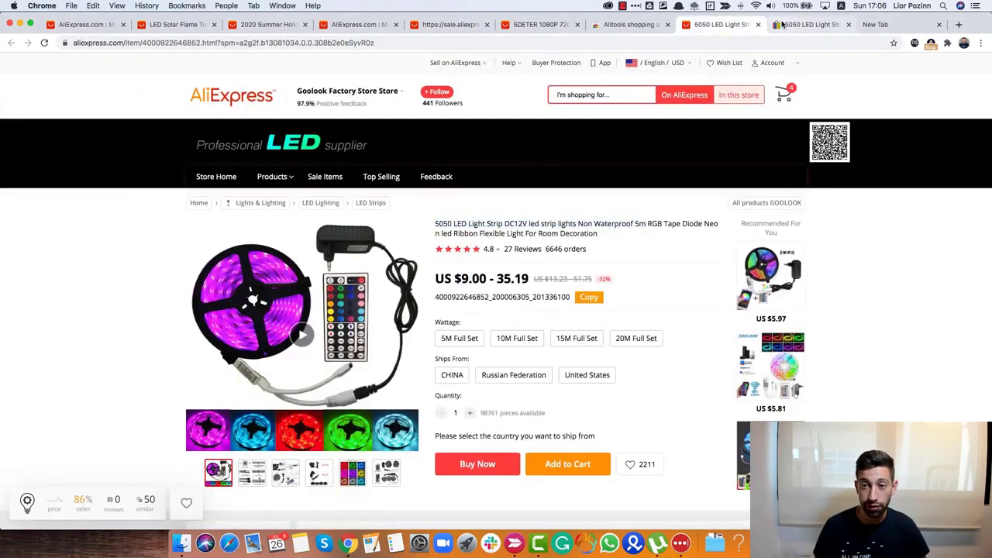
click(812, 24)
scroll(329, 329, down, 3)
scroll(341, 256, up, 2)
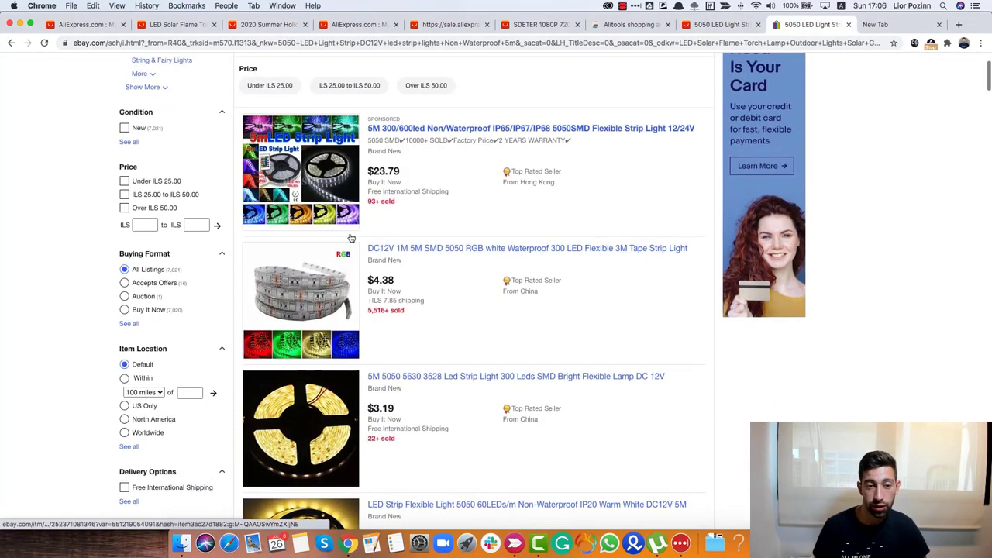
scroll(376, 204, down, 1)
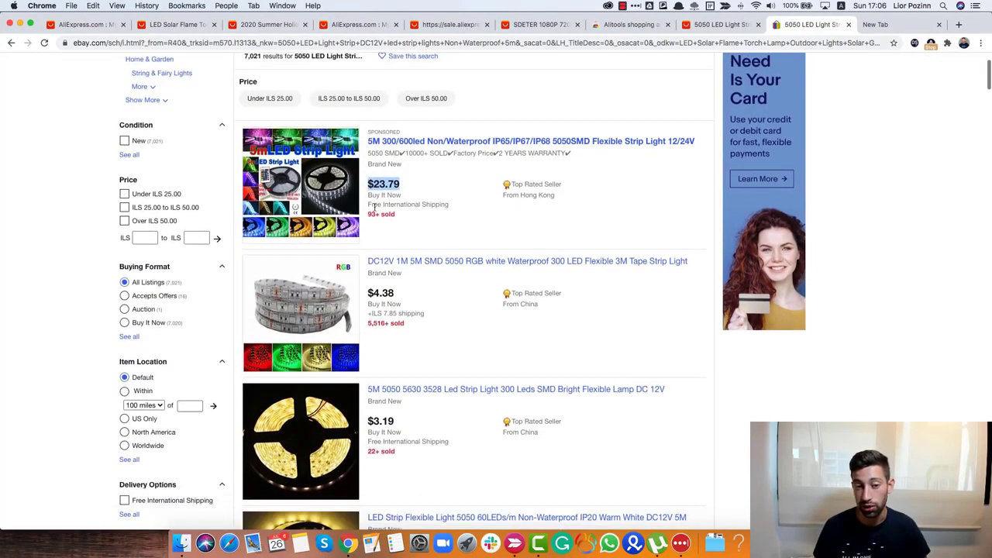
scroll(411, 205, down, 2)
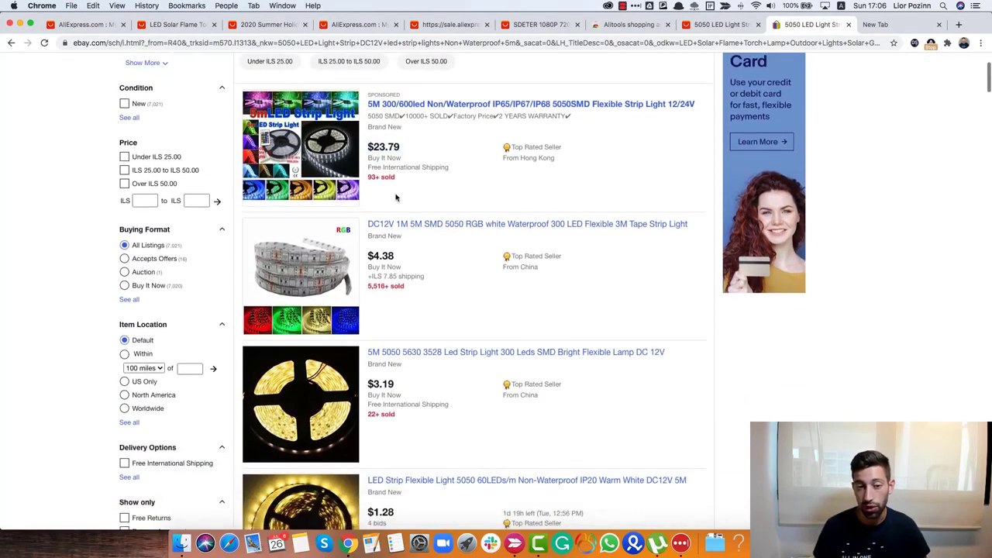
scroll(403, 217, down, 10)
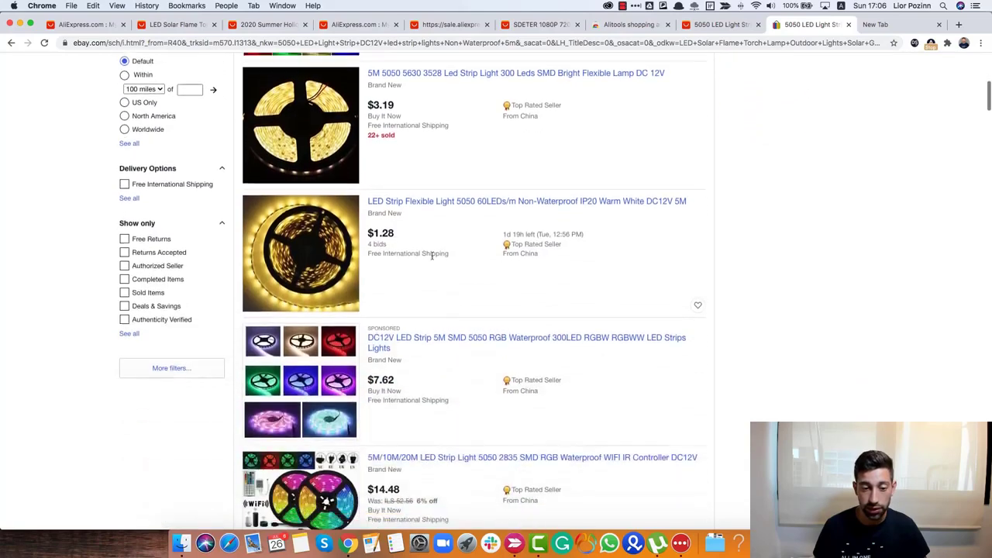
scroll(433, 258, down, 5)
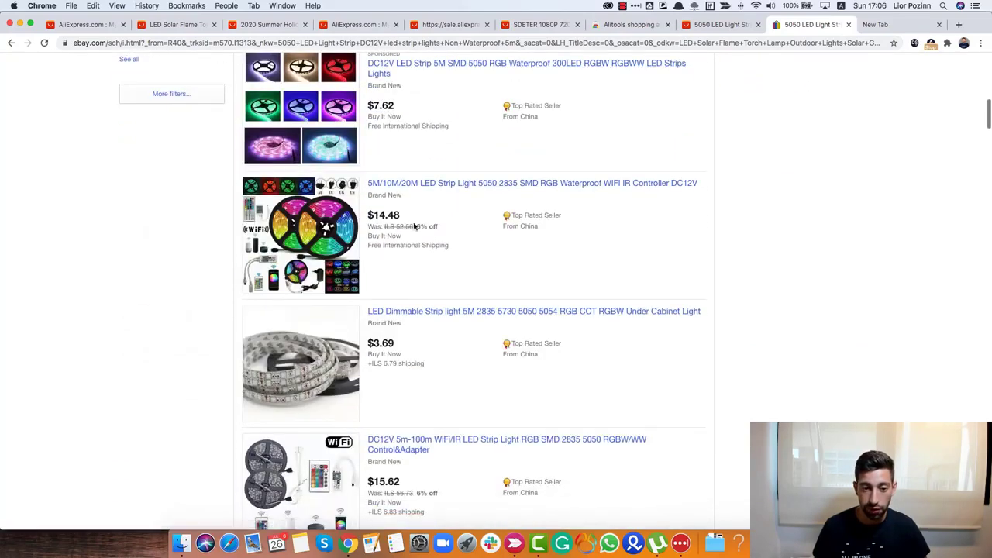
- Compare the $14.48 and $19.42 eBay listings, then go back to the AliExpress product page
triple_click(444, 265)
scroll(444, 265, down, 12)
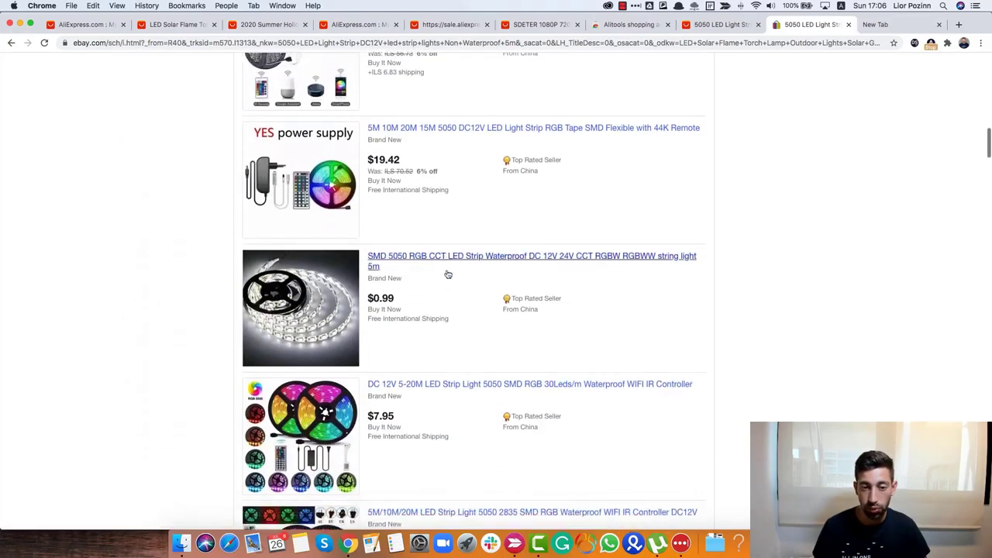
scroll(419, 165, up, 1)
double_click(390, 176)
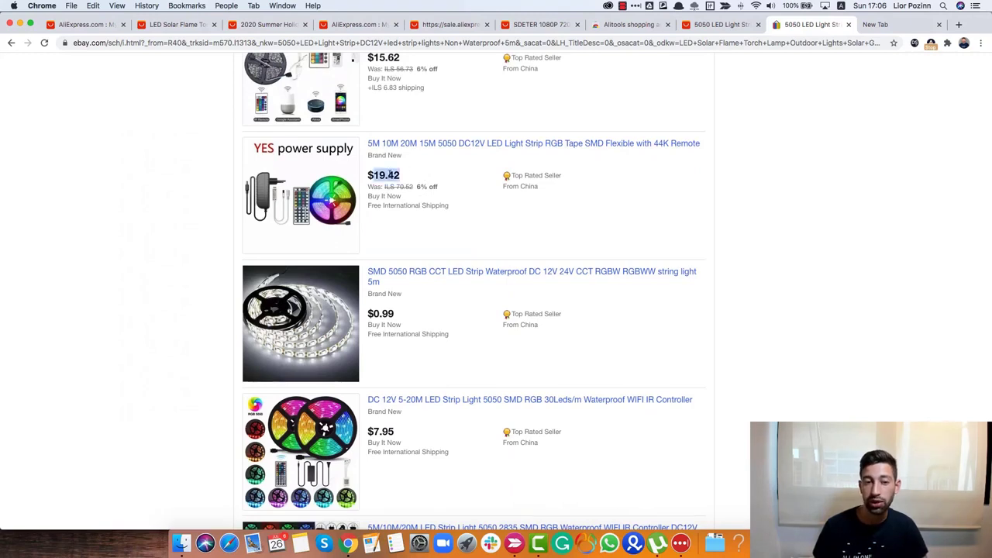
click(456, 185)
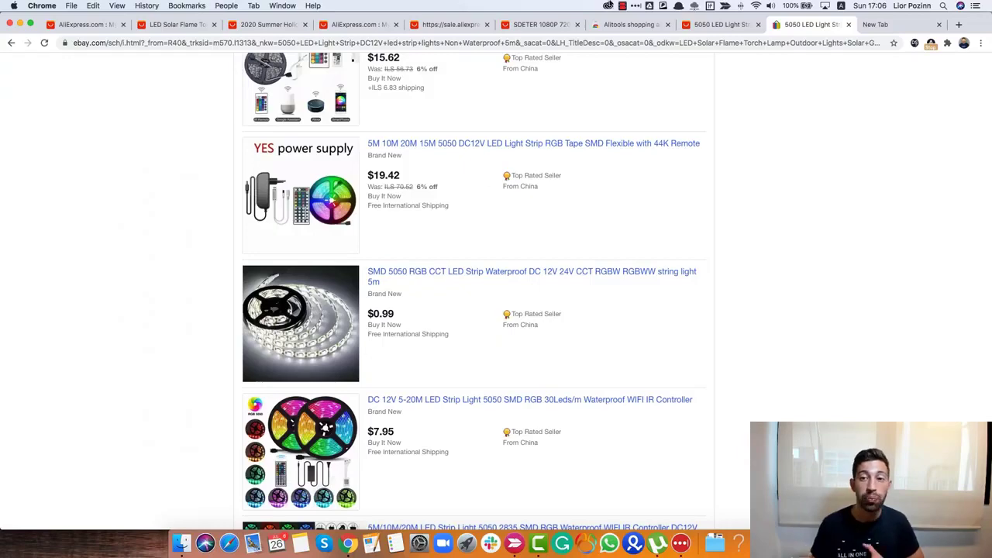
click(687, 26)
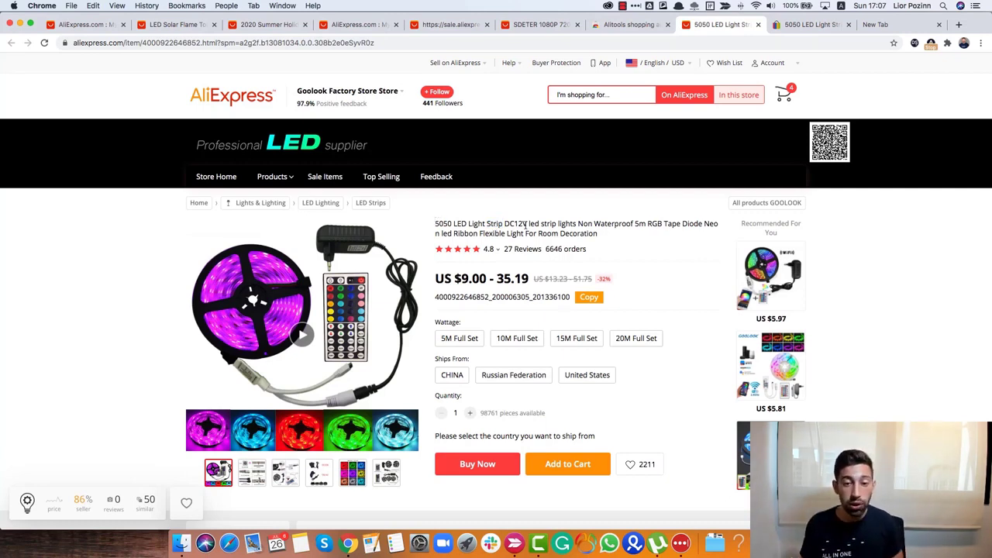
- Search AliExpress for '5050 LED Light Strip DC12V' and scroll through competing strips ($2.36–$148.49)
drag(524, 223, 439, 224)
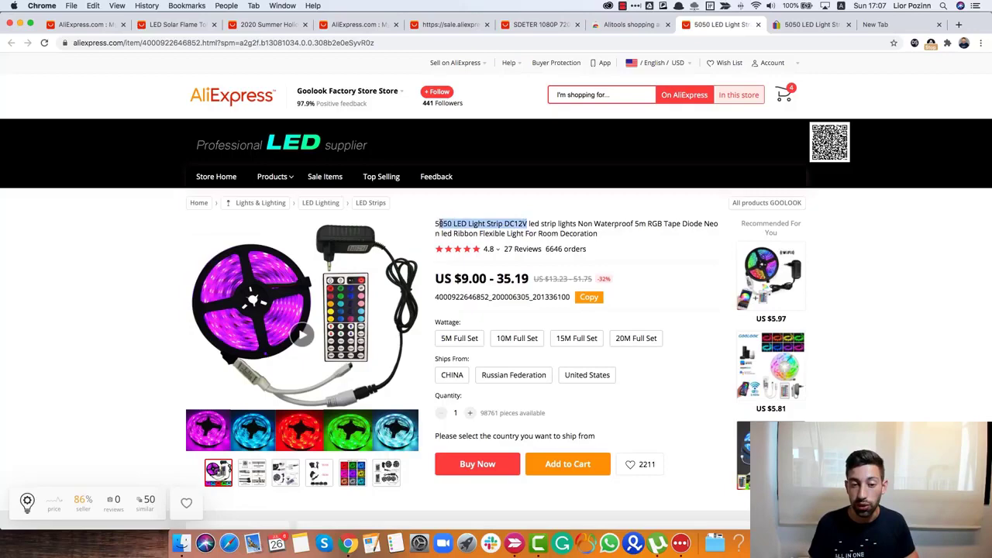
click(593, 96)
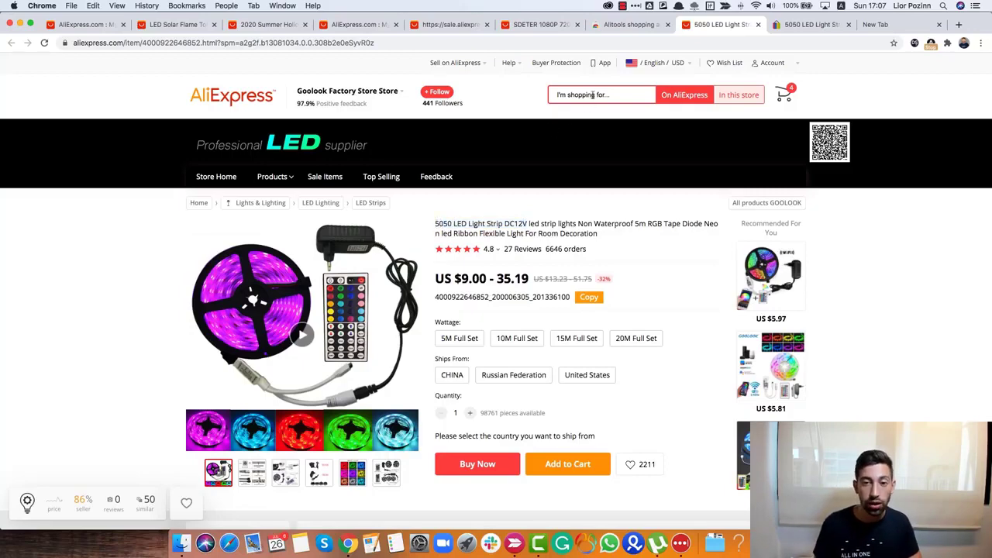
text(5050 LED Light Strip DC12V)
key(Return)
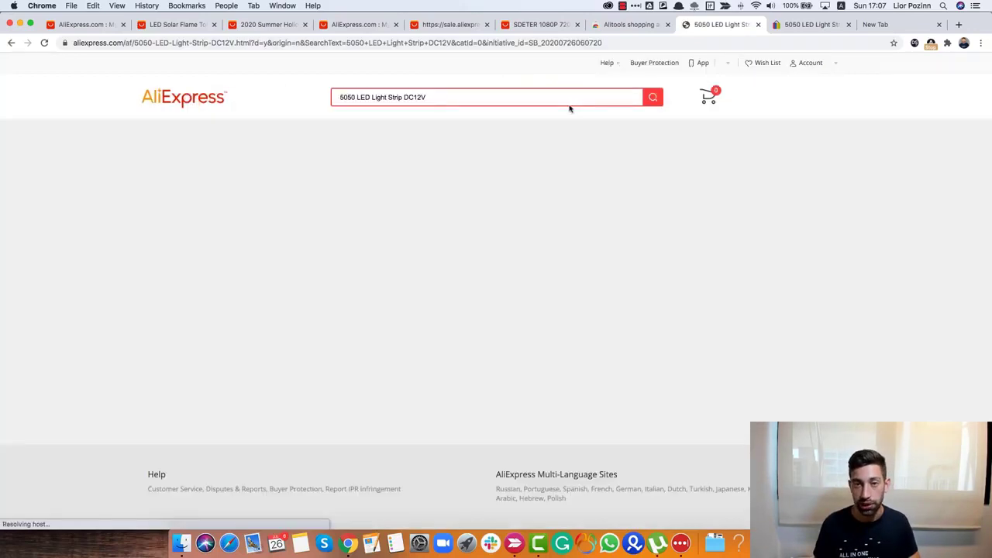
scroll(566, 194, down, 1)
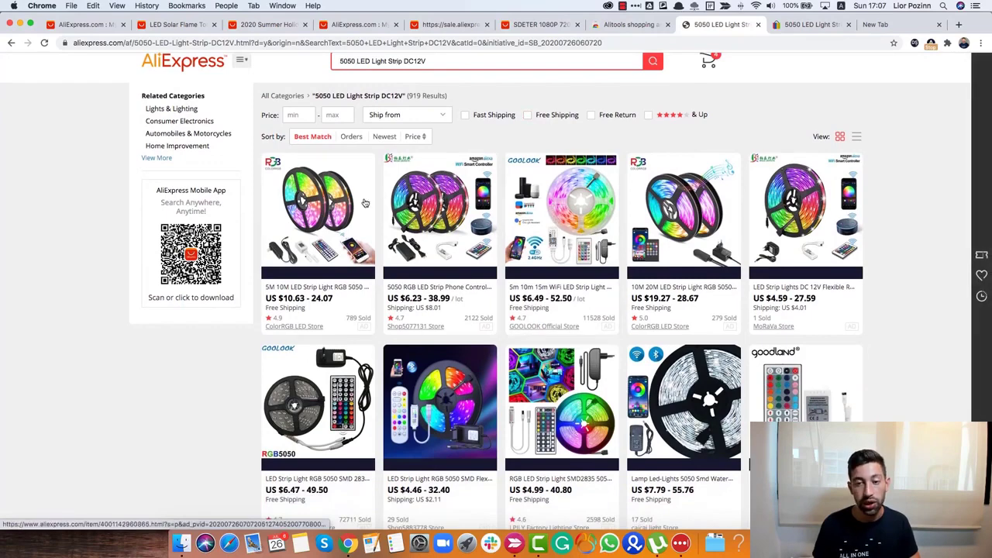
scroll(612, 256, down, 6)
scroll(628, 287, down, 5)
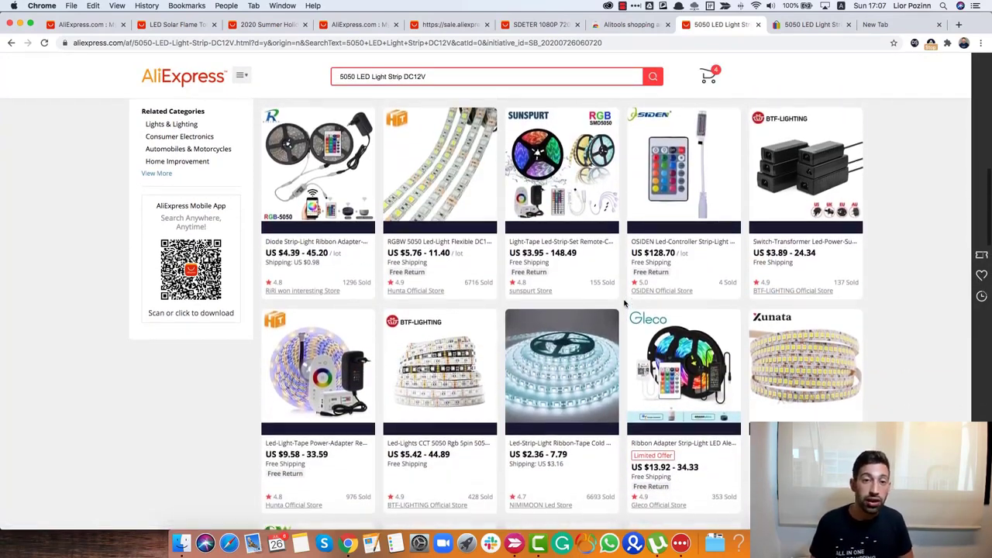
scroll(625, 303, up, 1)
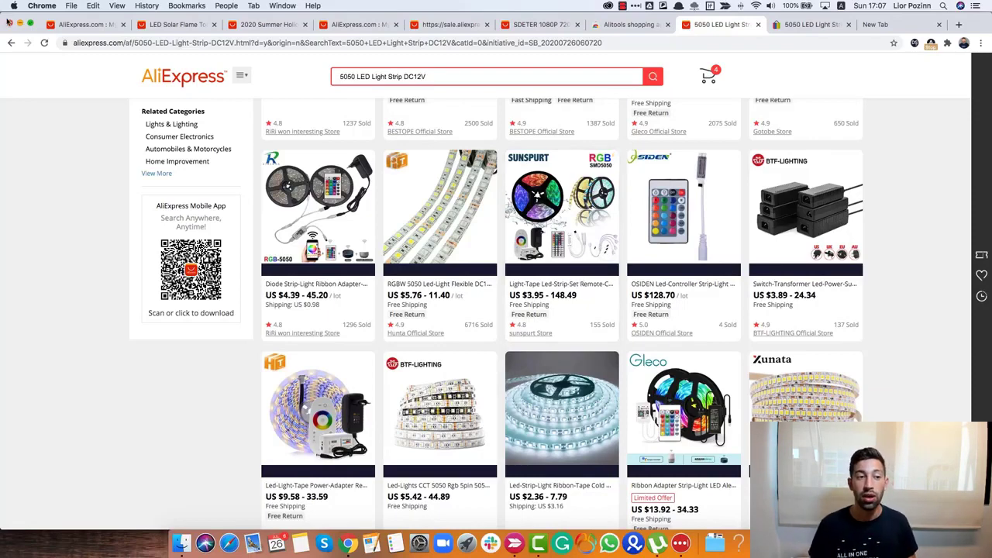
- Return to the Dropshipper Center's Find Products to Sell list
click(83, 24)
scroll(239, 157, down, 2)
scroll(239, 157, up, 2)
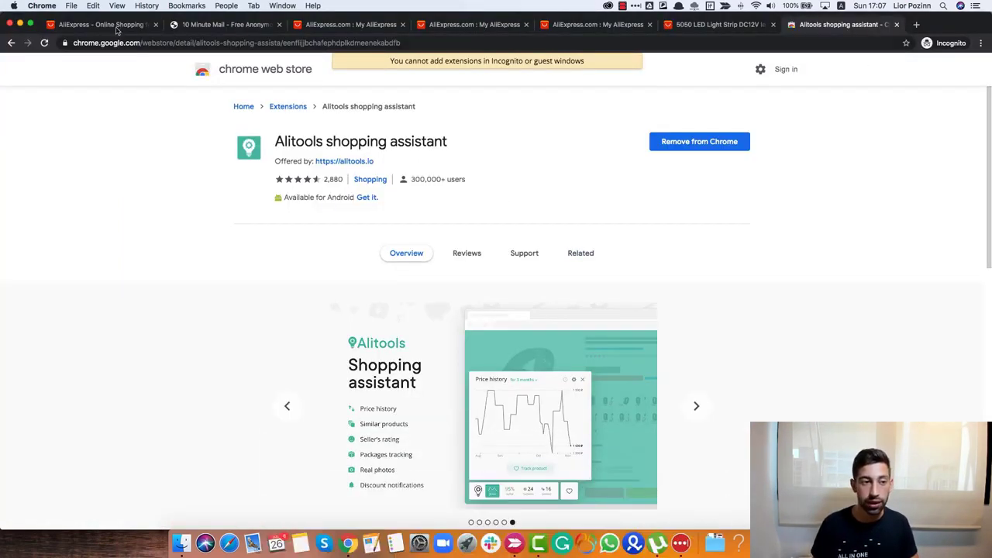
click(109, 24)
click(351, 24)
click(475, 26)
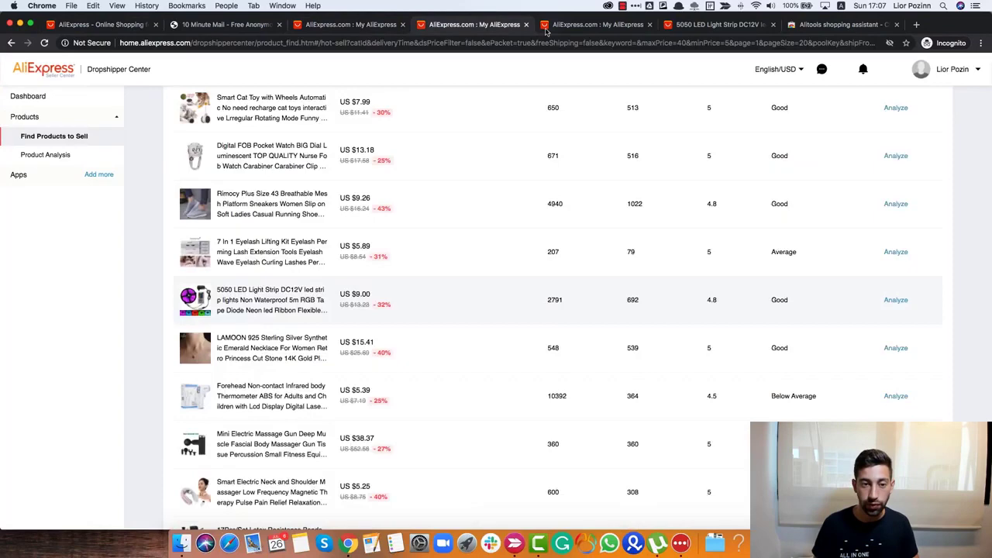
scroll(510, 150, up, 5)
scroll(501, 250, down, 2)
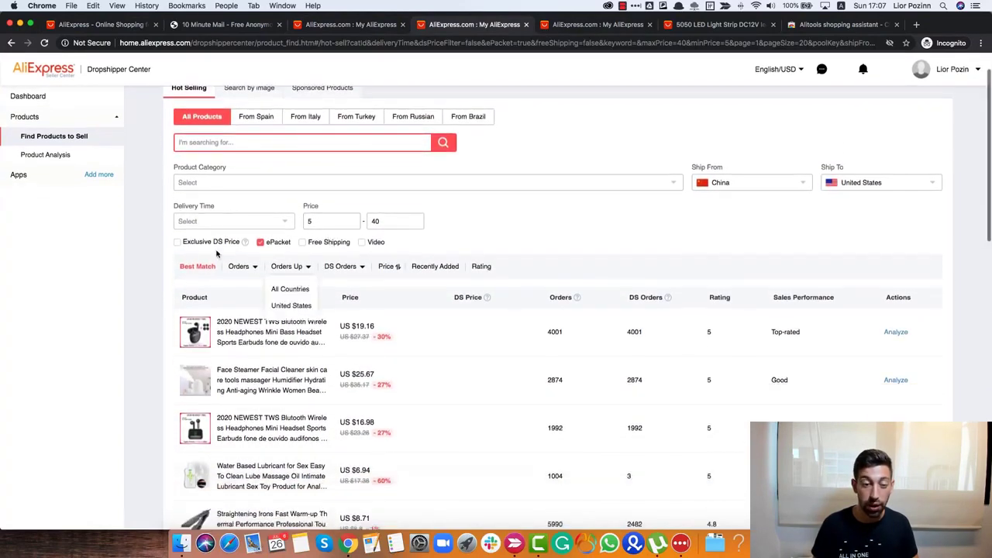
scroll(394, 306, down, 1)
scroll(393, 306, down, 1)
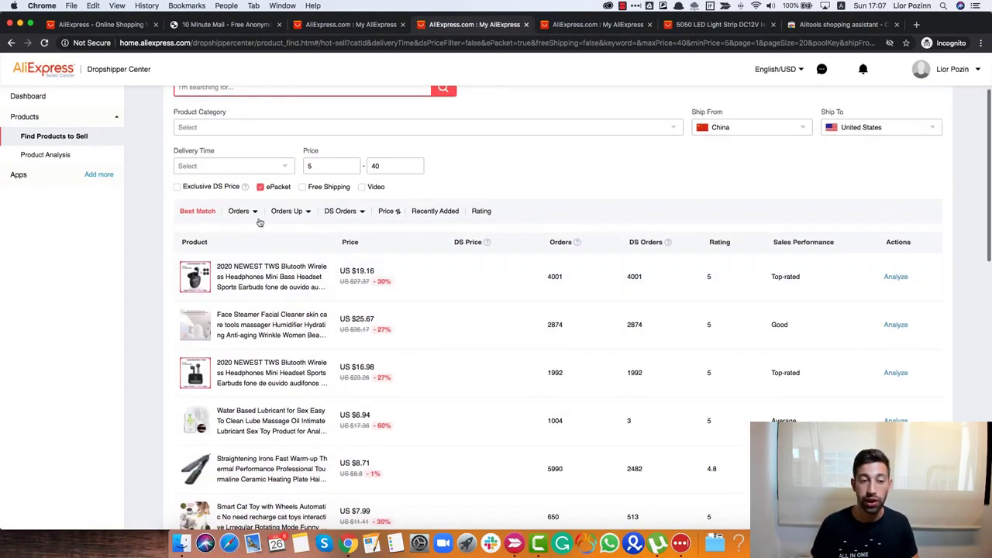
- Sort the product list by rating and bring up the Orders country options
mouse_move(256, 216)
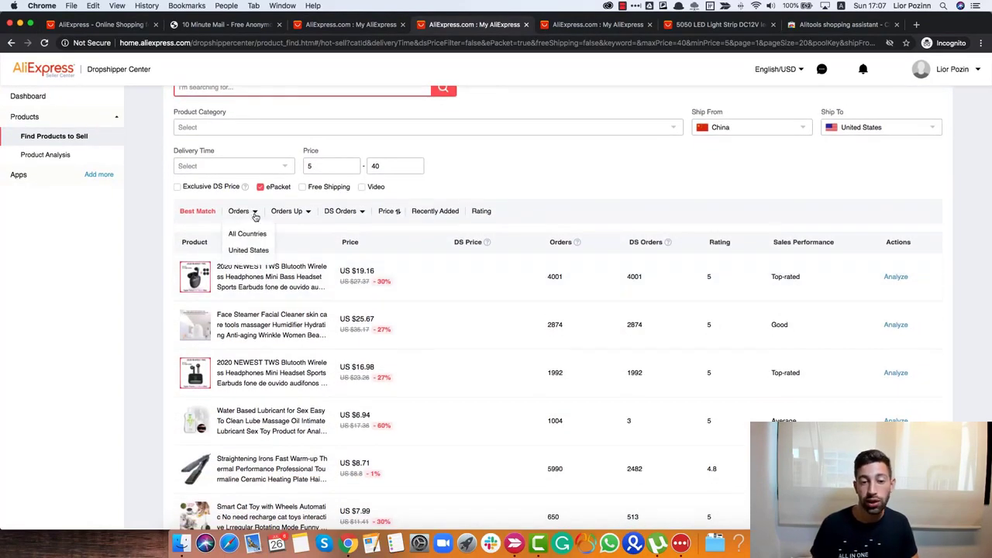
click(481, 212)
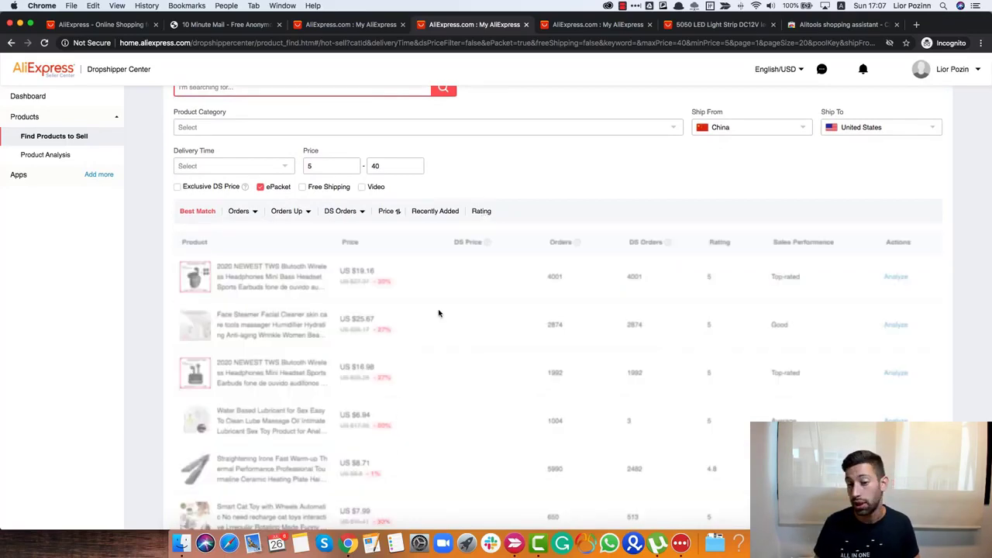
scroll(711, 362, down, 3)
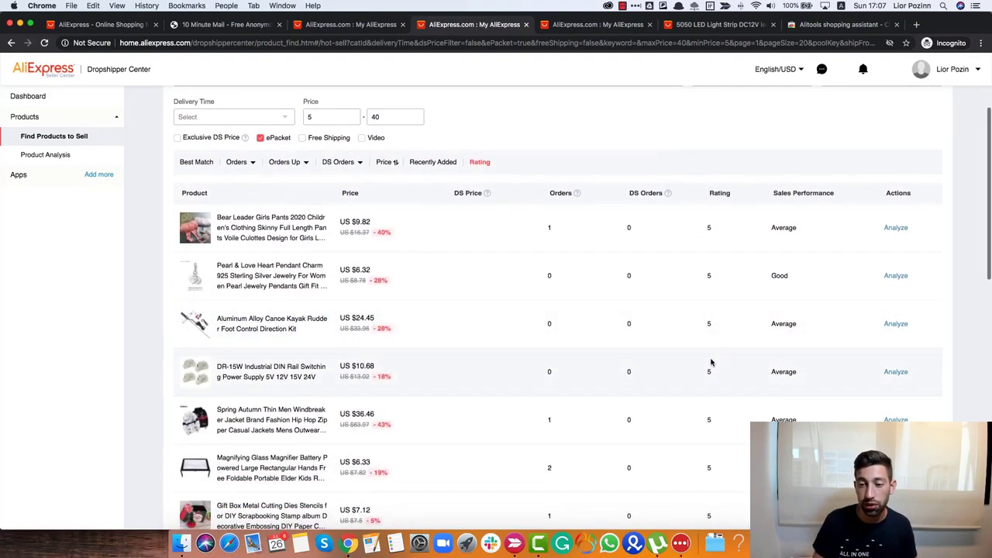
scroll(694, 225, up, 1)
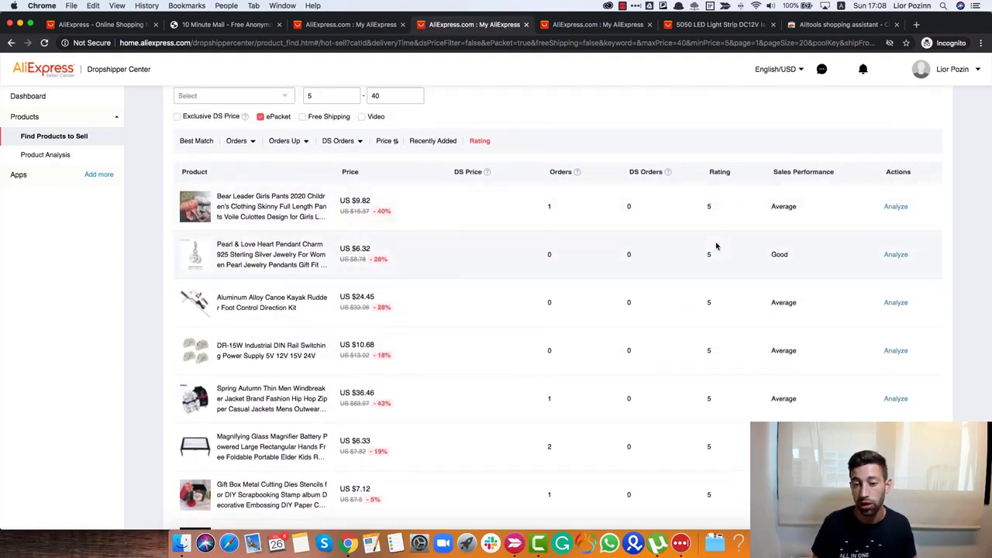
scroll(709, 225, down, 2)
scroll(700, 208, down, 5)
scroll(700, 208, up, 8)
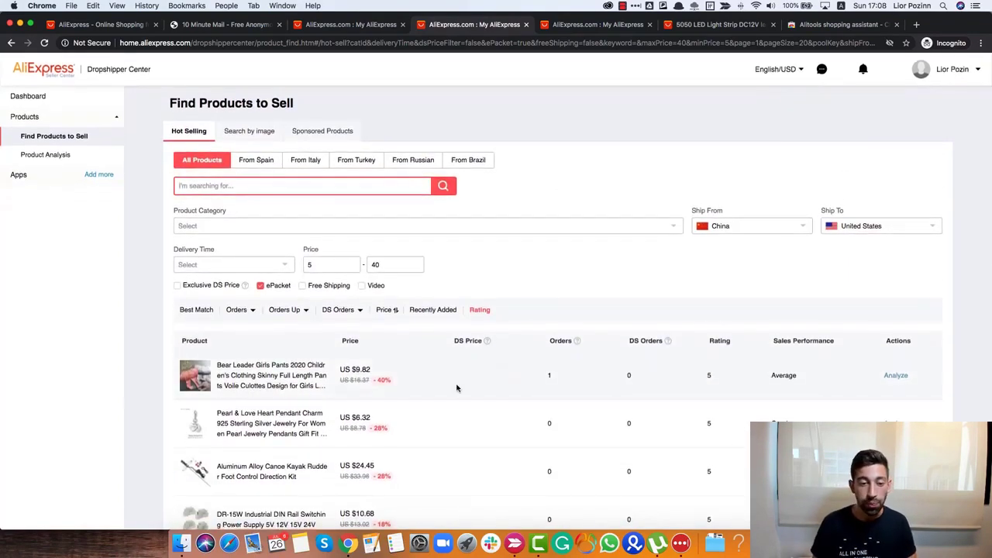
mouse_move(294, 329)
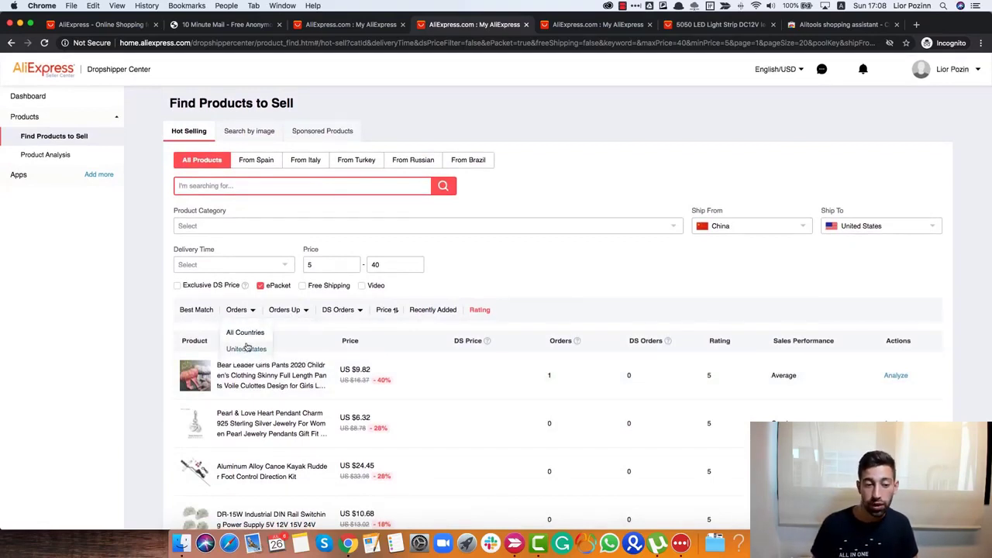
- Sort by United States orders and note the Smart Watch's 4000 orders among top sellers
click(248, 348)
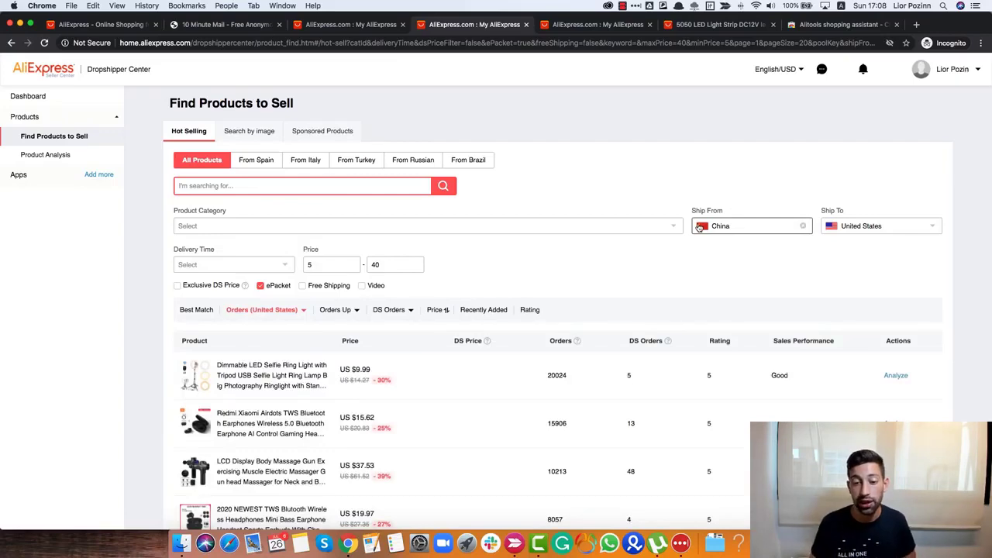
scroll(566, 229, down, 4)
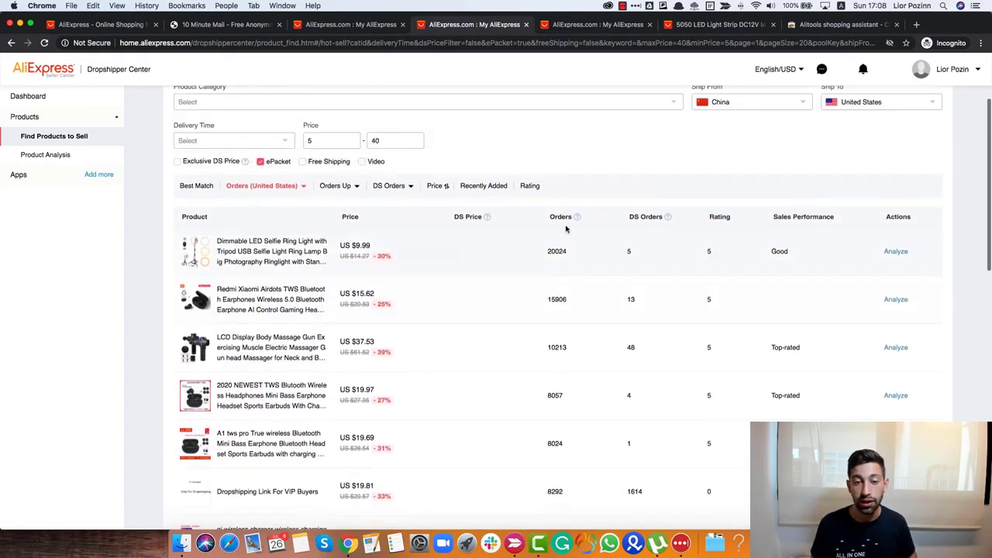
scroll(566, 233, down, 8)
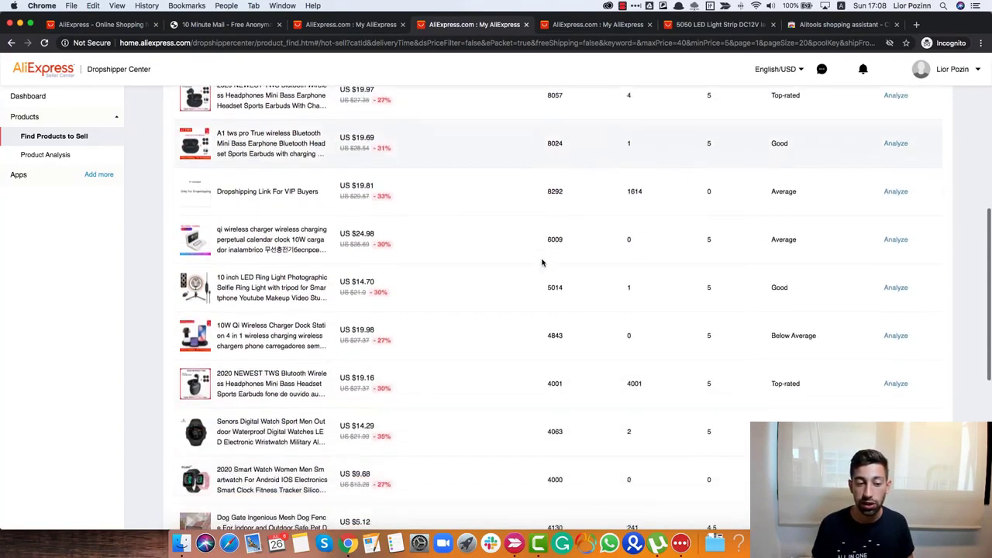
scroll(542, 263, down, 8)
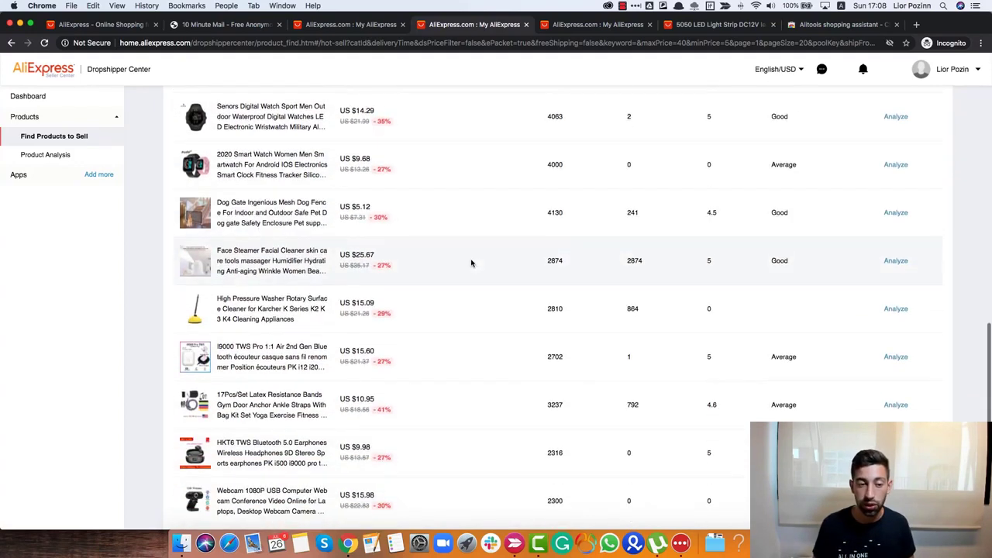
scroll(475, 265, down, 2)
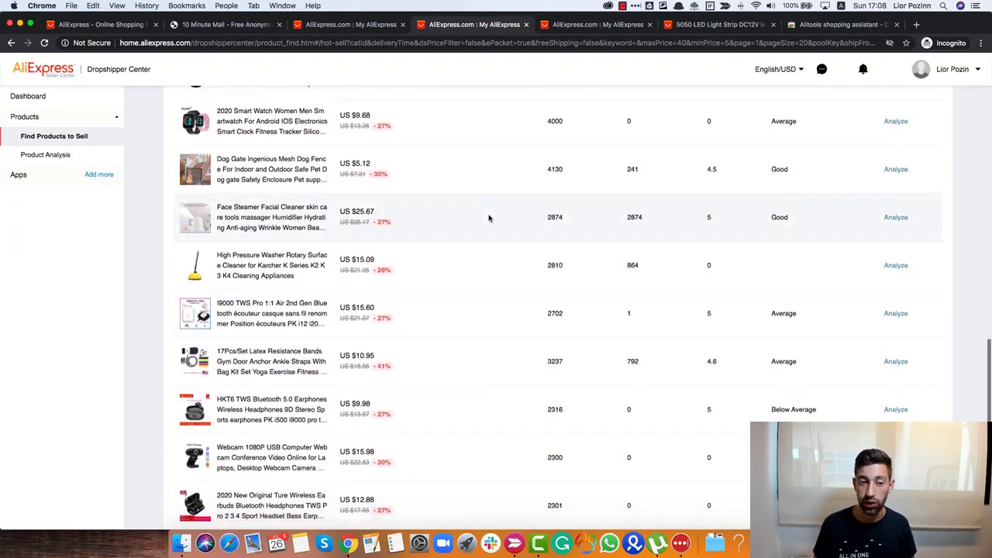
scroll(489, 217, up, 4)
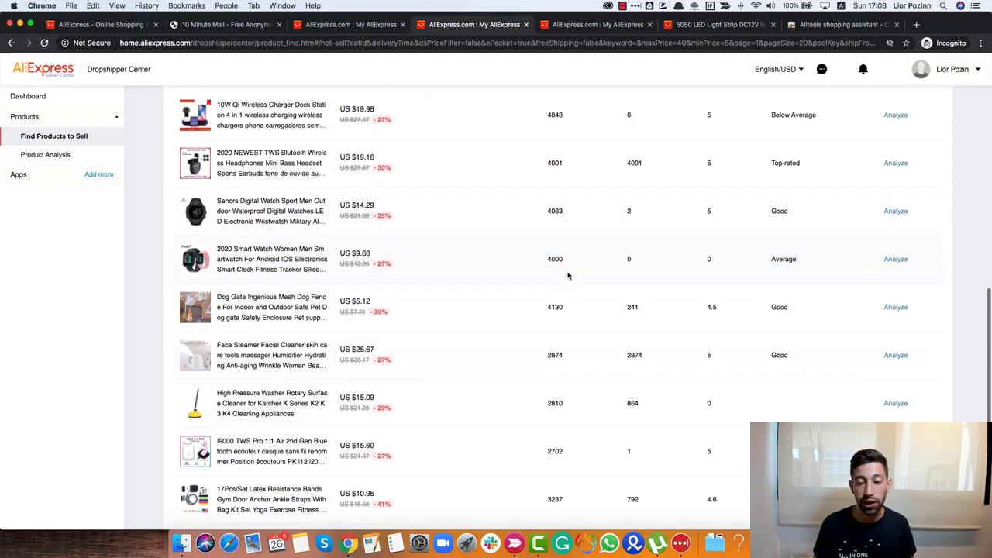
scroll(567, 276, up, 3)
double_click(554, 358)
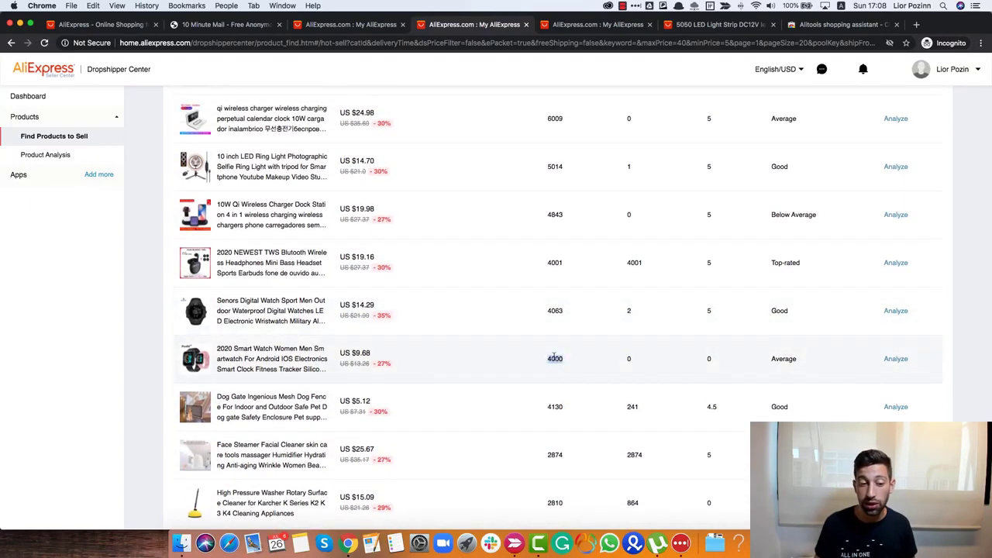
scroll(553, 363, up, 1)
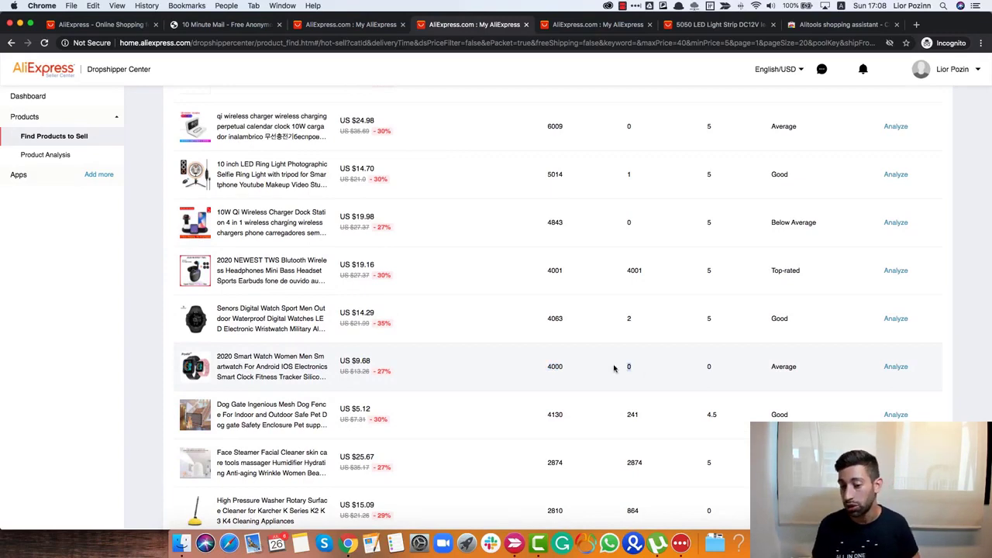
- Analyze the 2020 Smart Watch's flat sales graph, then reset Product Analysis to an empty form
click(895, 367)
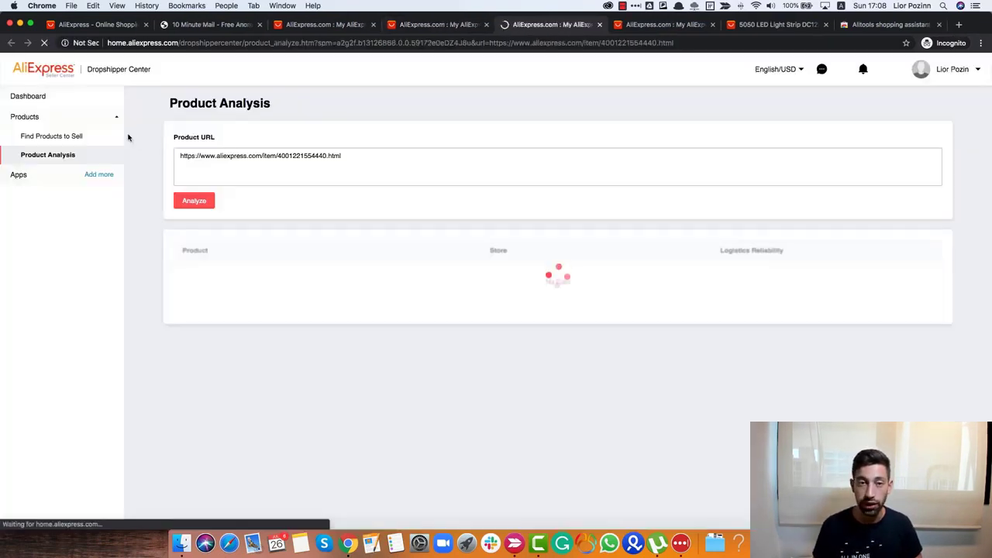
scroll(388, 217, down, 1)
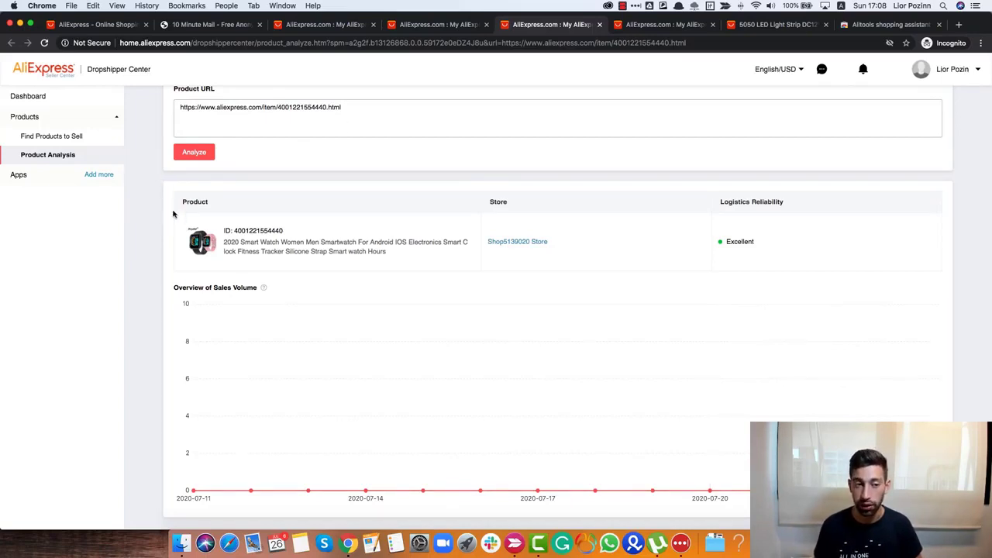
click(73, 156)
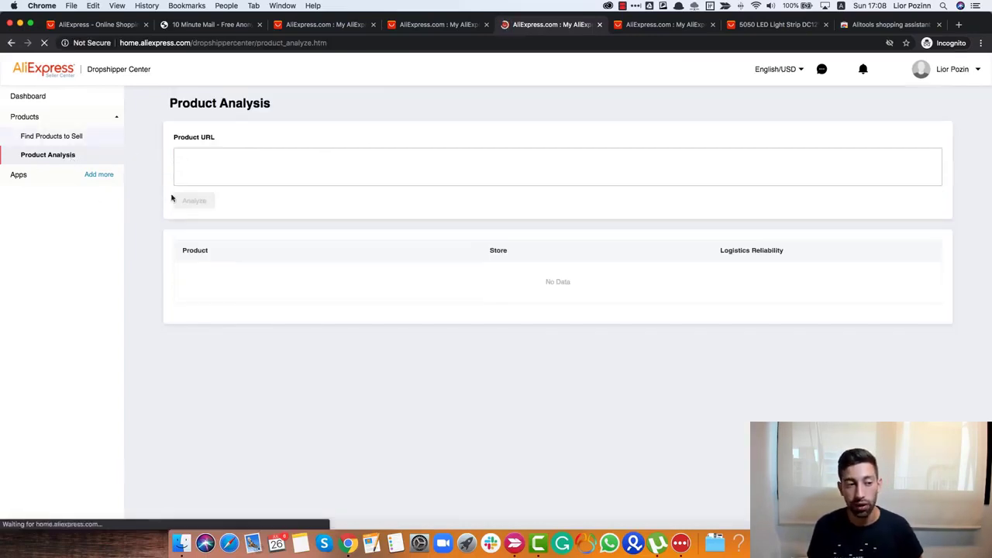
- Revisit the LED strip's analysis, then switch to the SDETER camera page (US $13.47–50.43, 11217 orders)
click(277, 167)
click(763, 25)
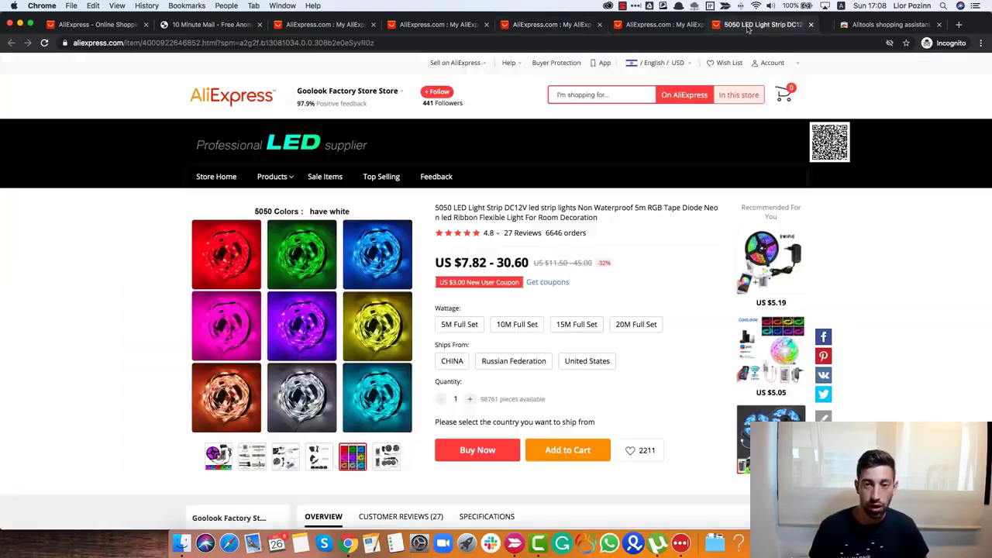
click(635, 29)
click(540, 25)
click(637, 28)
scroll(288, 233, up, 1)
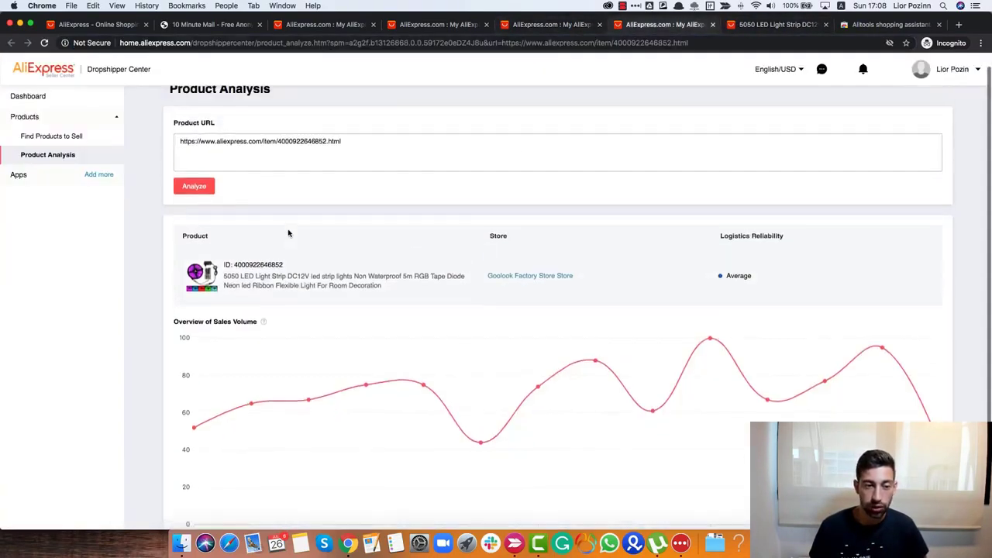
click(426, 28)
click(364, 26)
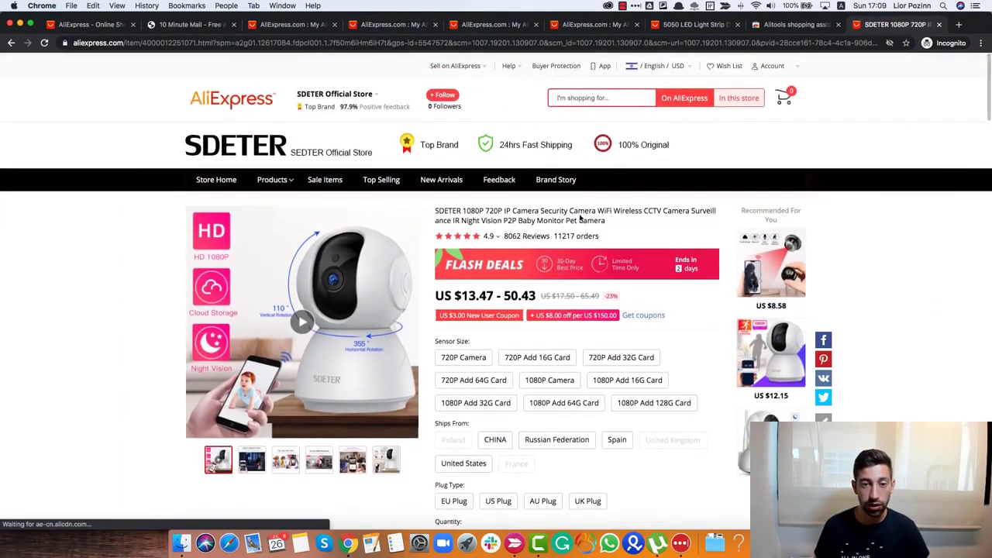
- Open the AliExpress home page in a new tab and browse Flash Deals to spot the camera
right_click(261, 101)
click(287, 103)
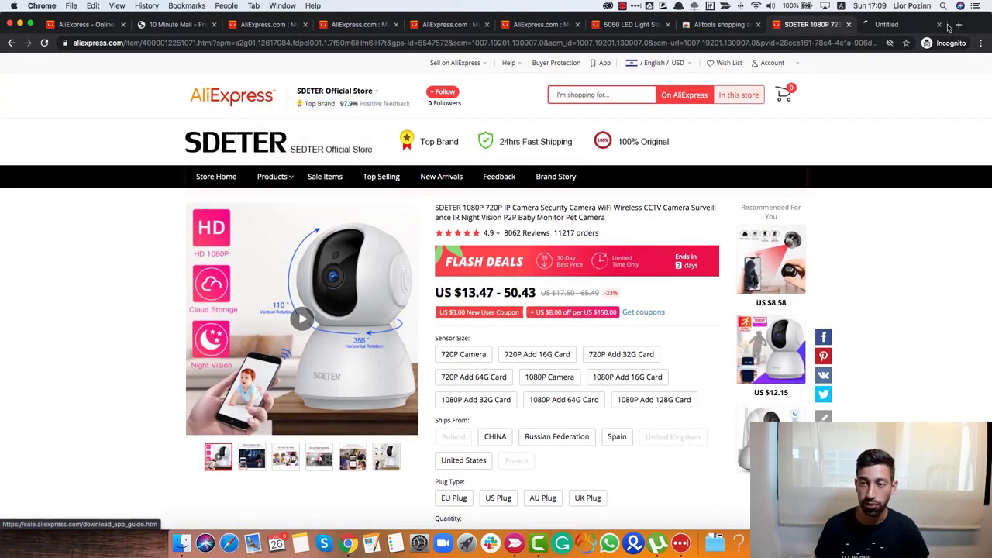
click(895, 26)
scroll(706, 124, down, 3)
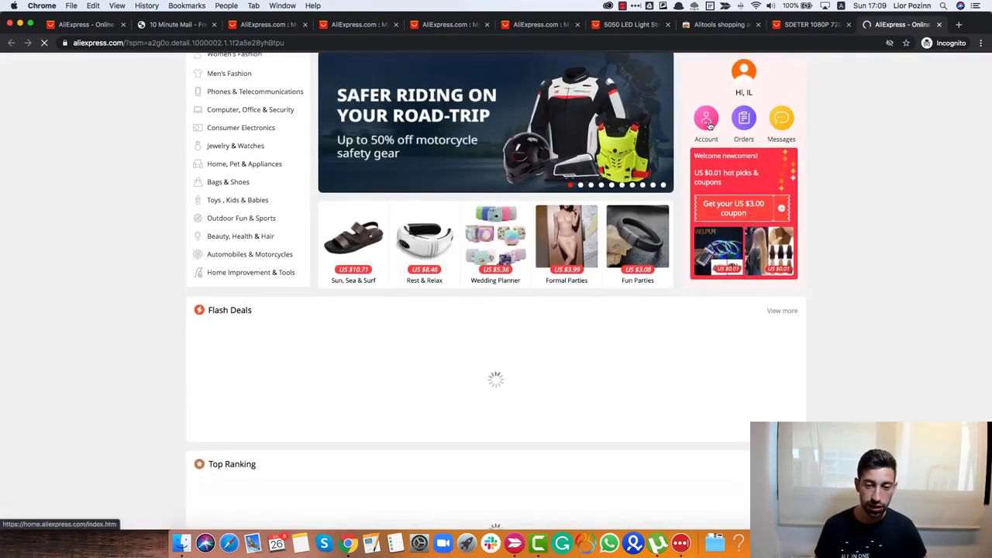
scroll(251, 210, down, 4)
scroll(252, 209, up, 1)
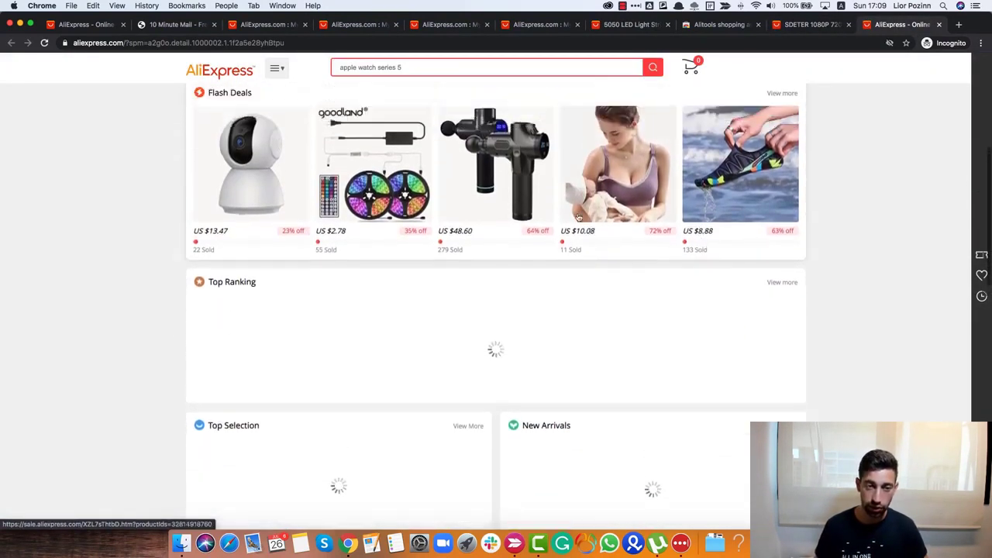
scroll(252, 210, up, 1)
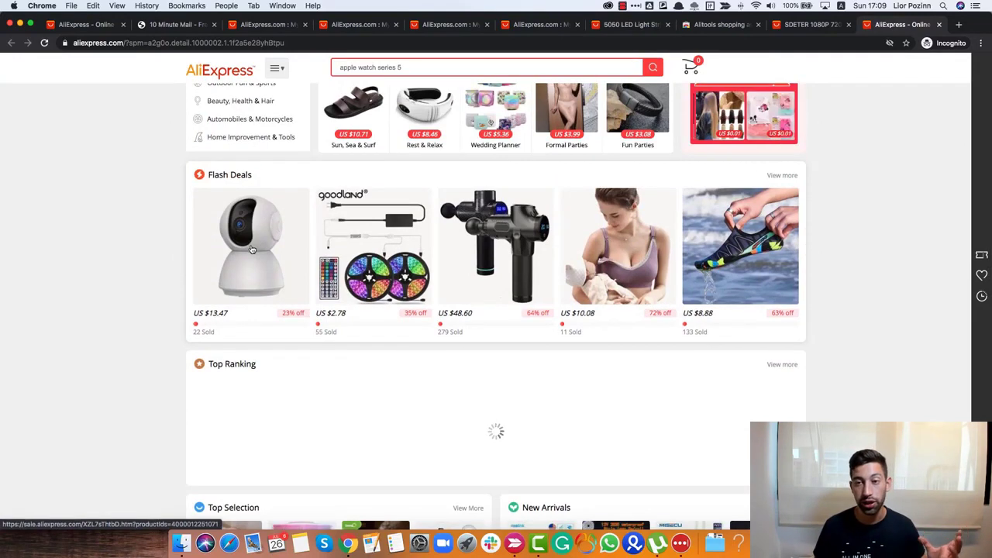
scroll(252, 249, down, 3)
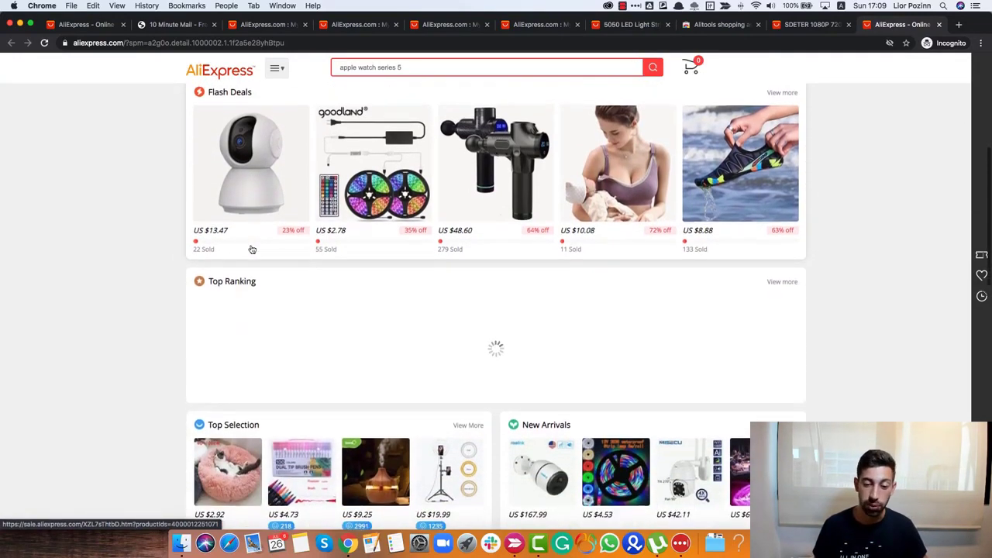
scroll(252, 249, up, 3)
- Copy the SDETER camera page's web address, then return to the Dropshipper Center tab
click(813, 25)
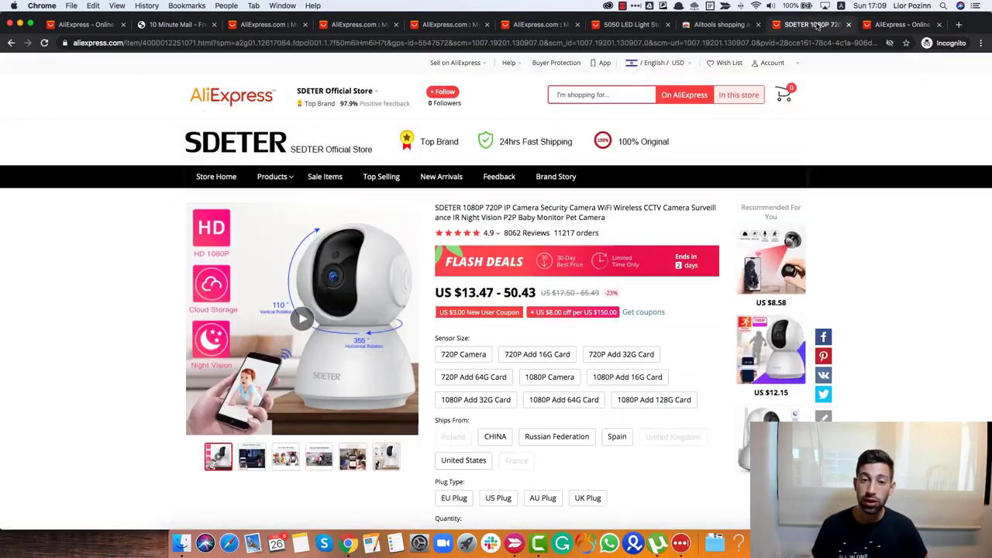
click(381, 43)
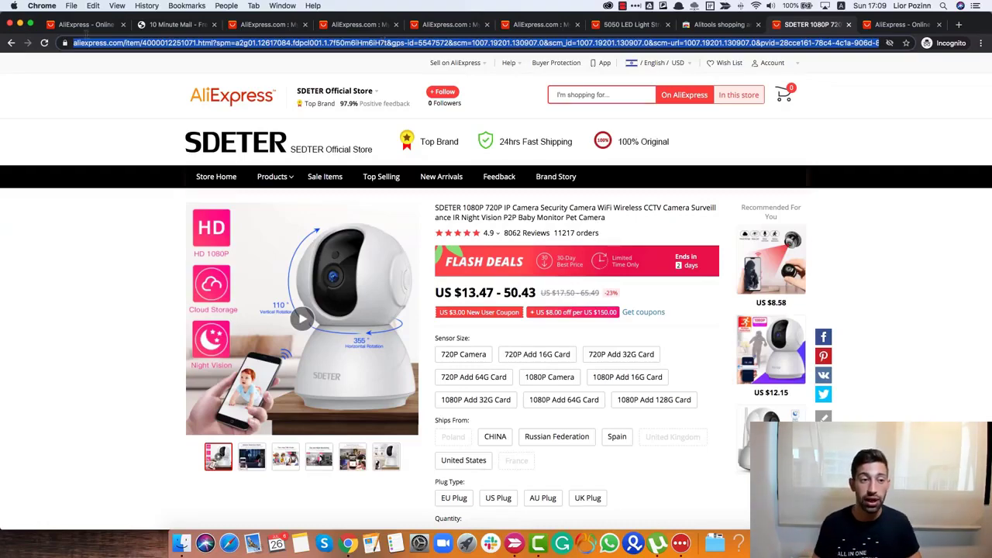
click(281, 26)
- Paste the SDETER camera's address into the Product URL field and analyze it
click(354, 26)
click(428, 28)
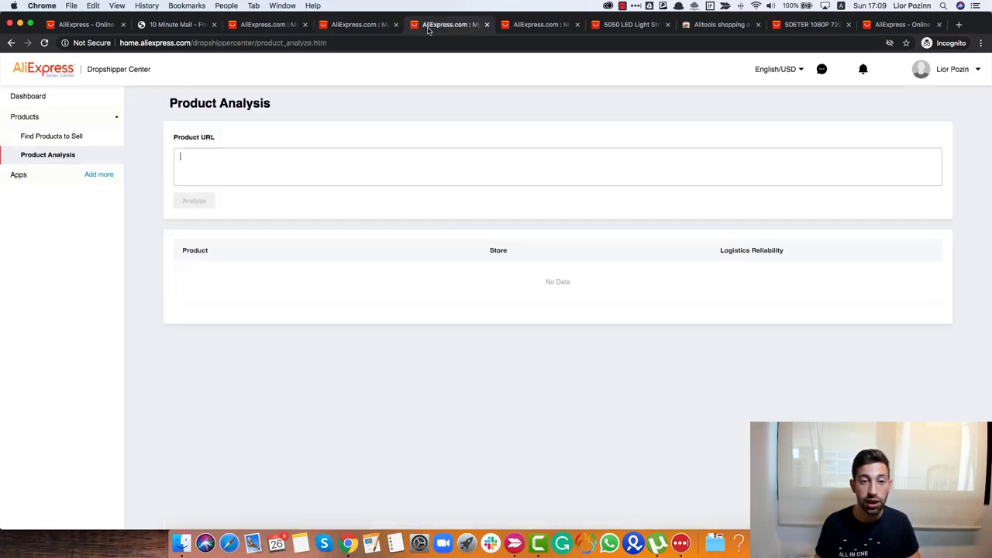
click(303, 166)
text(https://www.aliexpress.com/item/4000012251071.html?spm=a2g01.12617084.fdpcl001.1.7f50m6iHm6iH7t&gps-id=5547572&scm=1007.19201.130907.0&scm_id=1007.19201.130907.0&scm-url=1007.19201.130907.0&pvid=28cce161-78c4-4c1a-906d-80e36268a097)
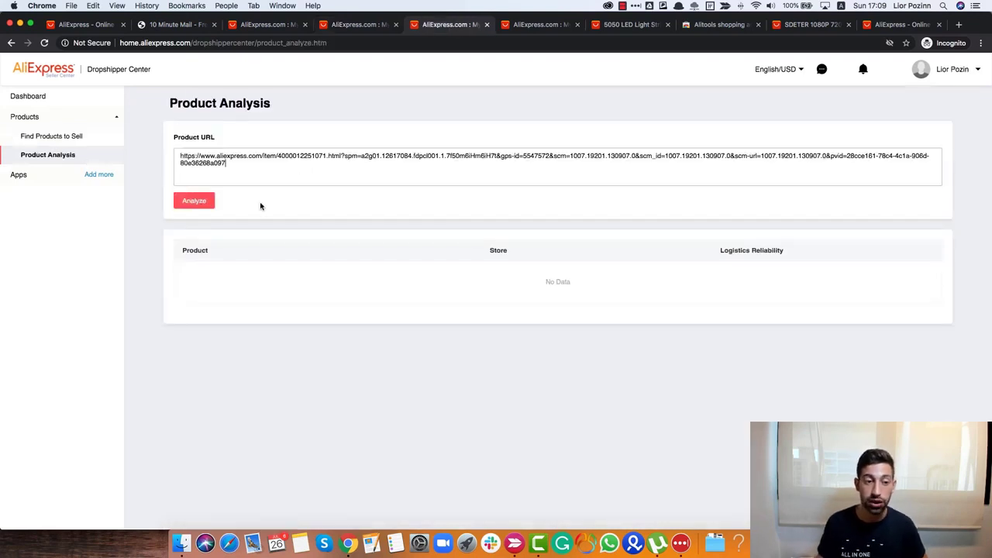
click(194, 201)
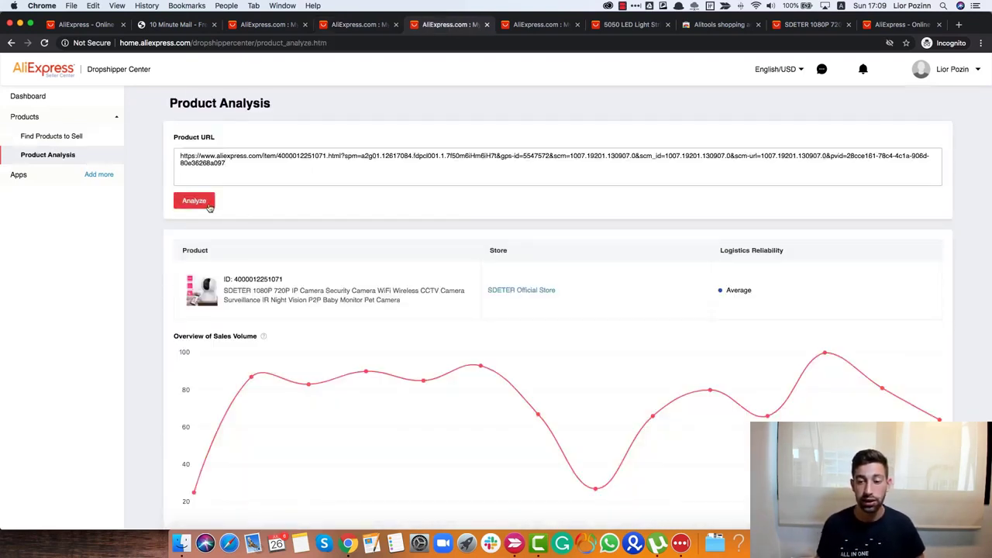
- Review the results: Average logistics reliability and a sales-volume graph peaking near 100
scroll(225, 233, down, 1)
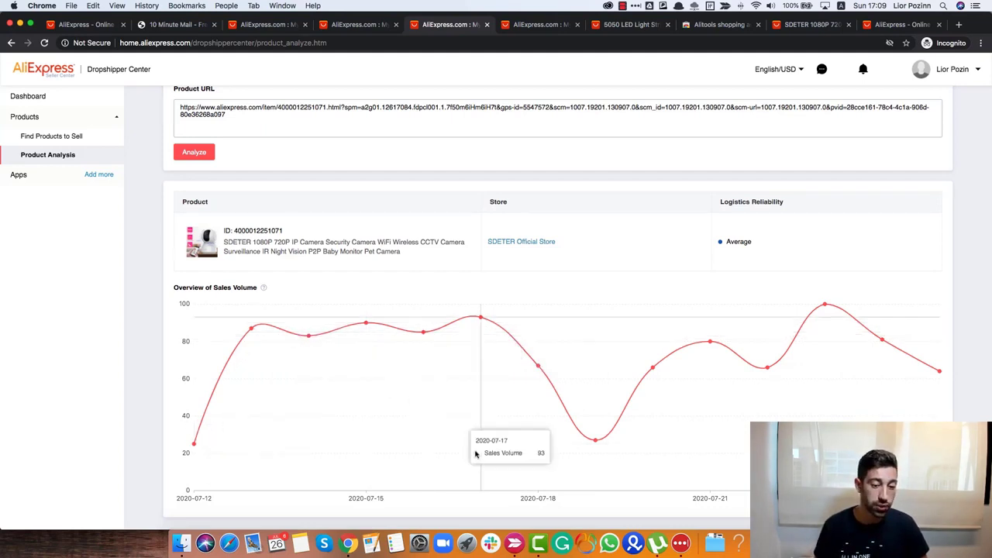
scroll(534, 421, down, 1)
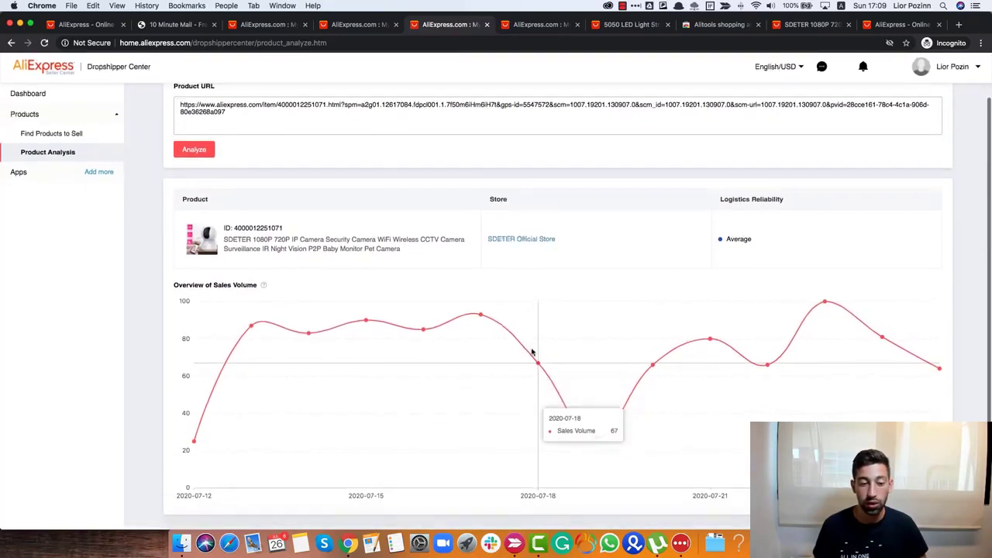
scroll(533, 353, up, 2)
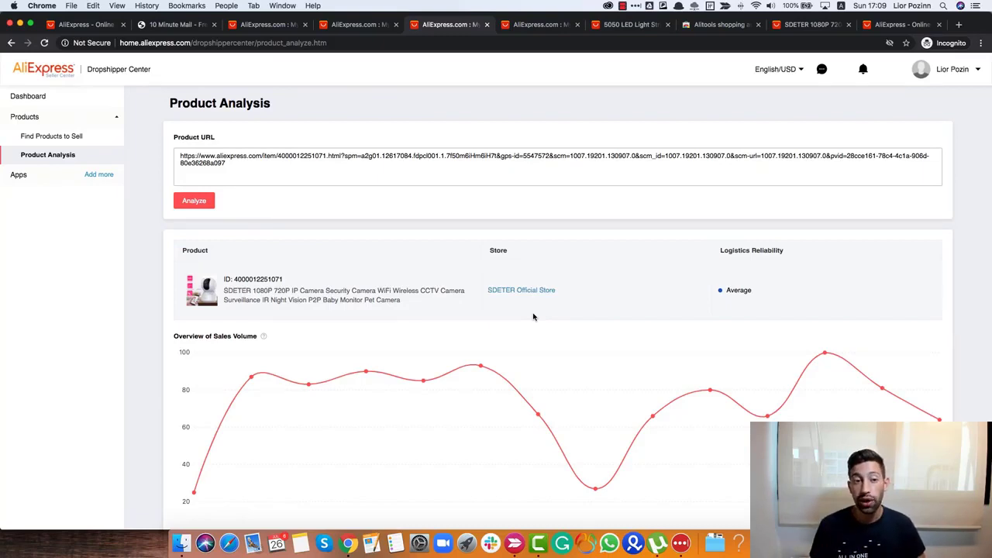
- Go to the Dashboard to see the New User Guide, Normal level and US $0 July sales
click(51, 98)
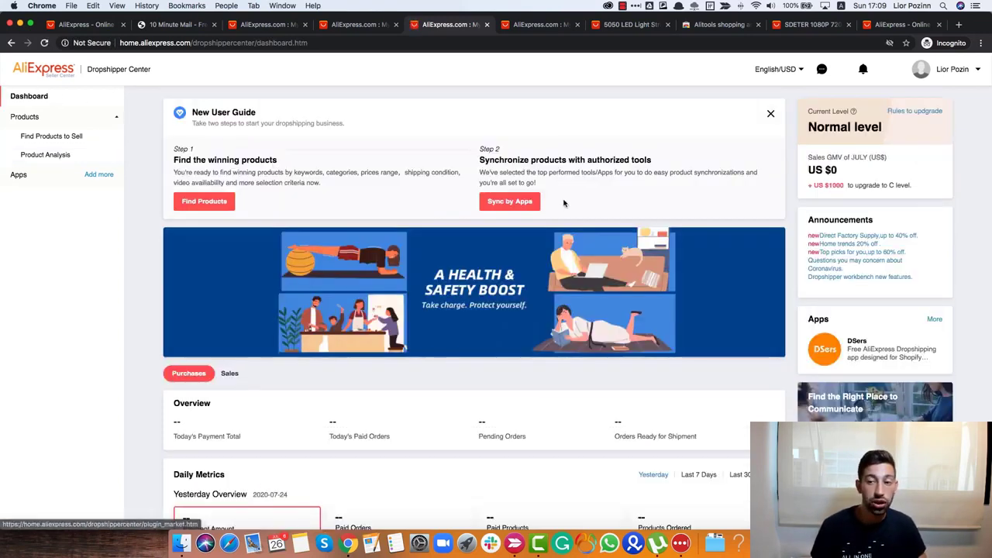